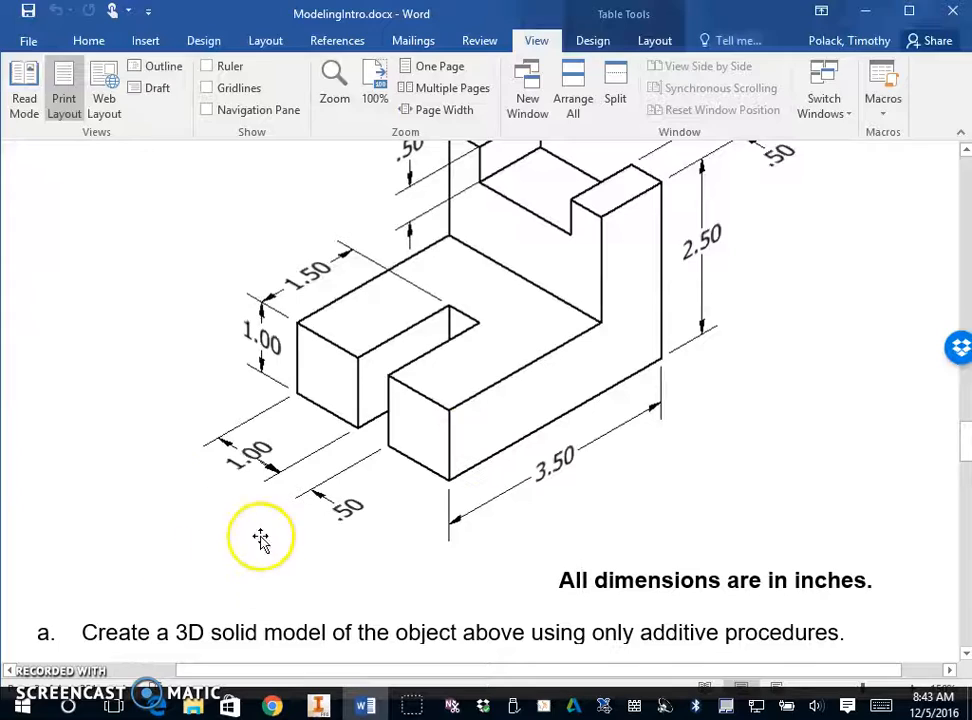
# - Switch to Inventor and create a new part from the English Standard (in).ipt template
pyautogui.click(318, 706)
pyautogui.click(20, 62)
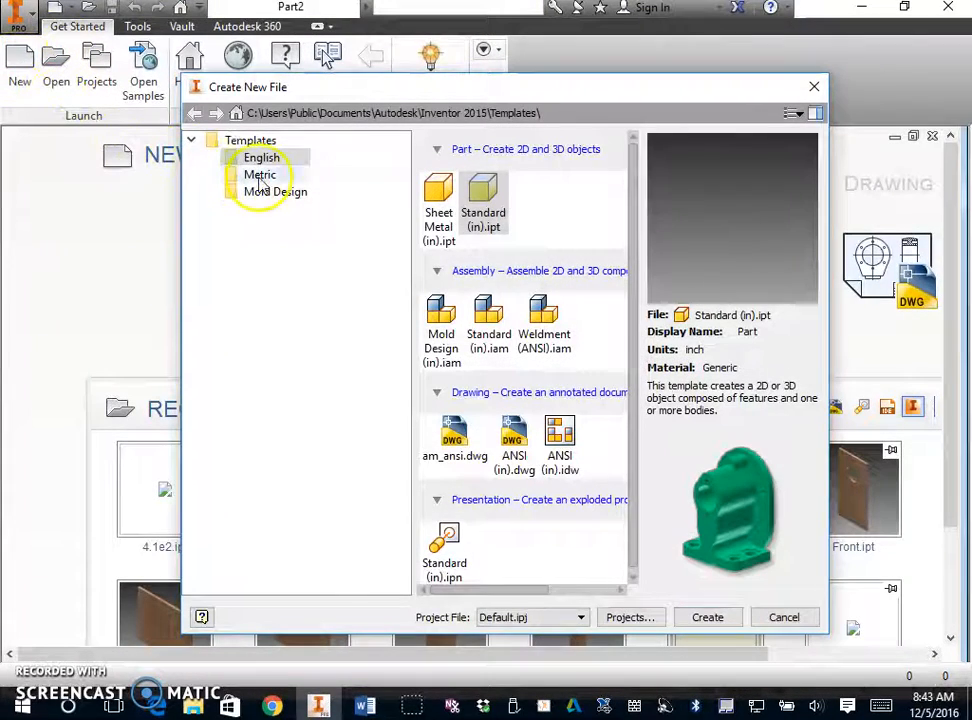
pyautogui.click(260, 176)
pyautogui.click(593, 200)
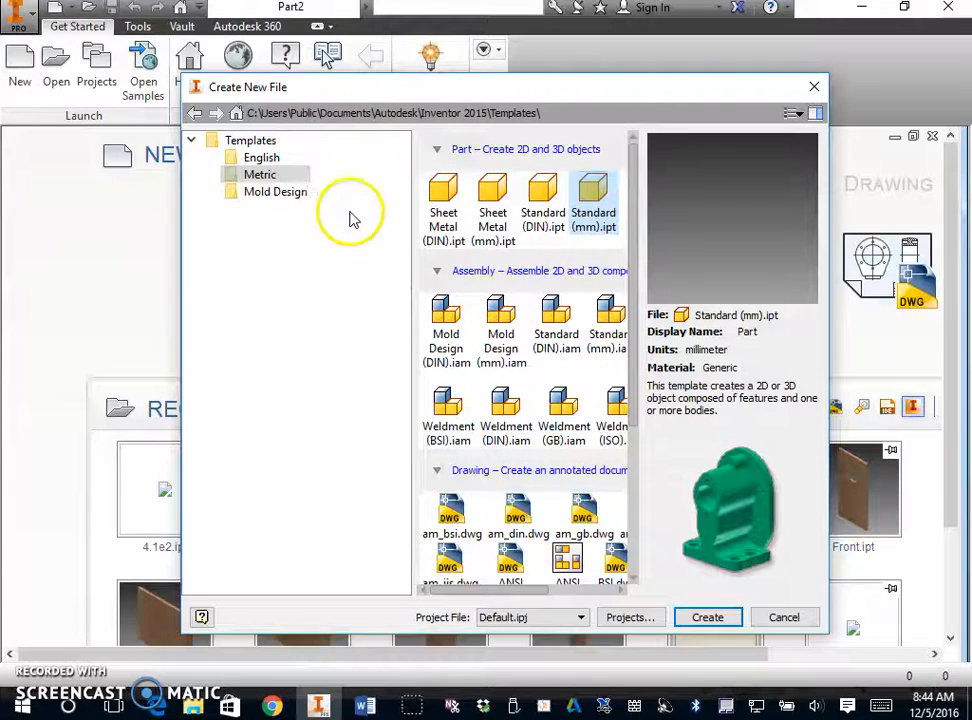
pyautogui.click(266, 158)
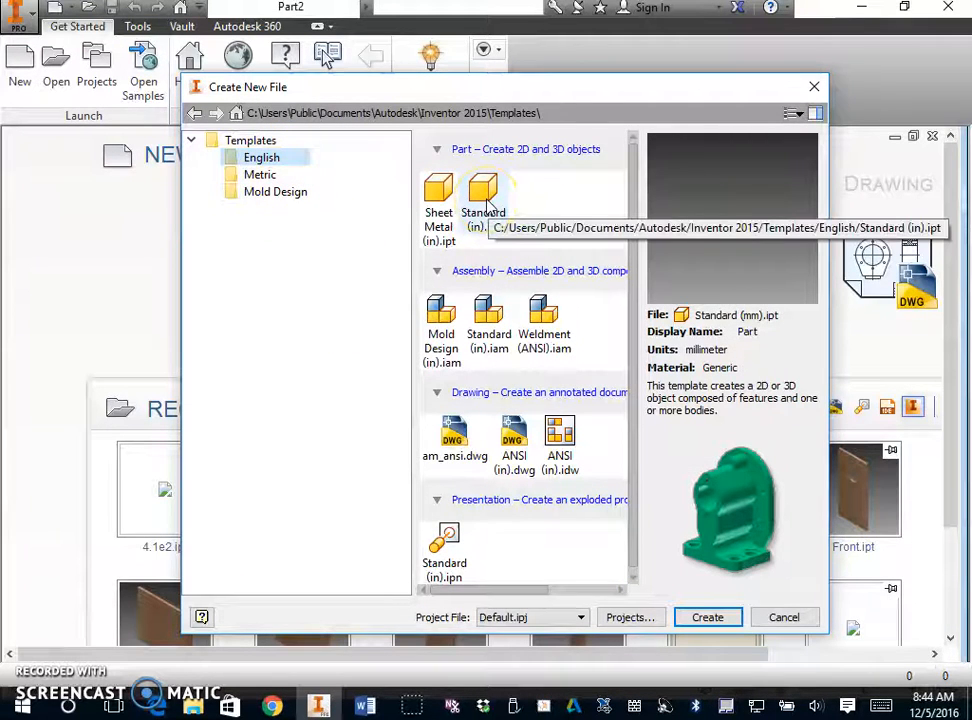
pyautogui.doubleClick(485, 200)
pyautogui.click(313, 219)
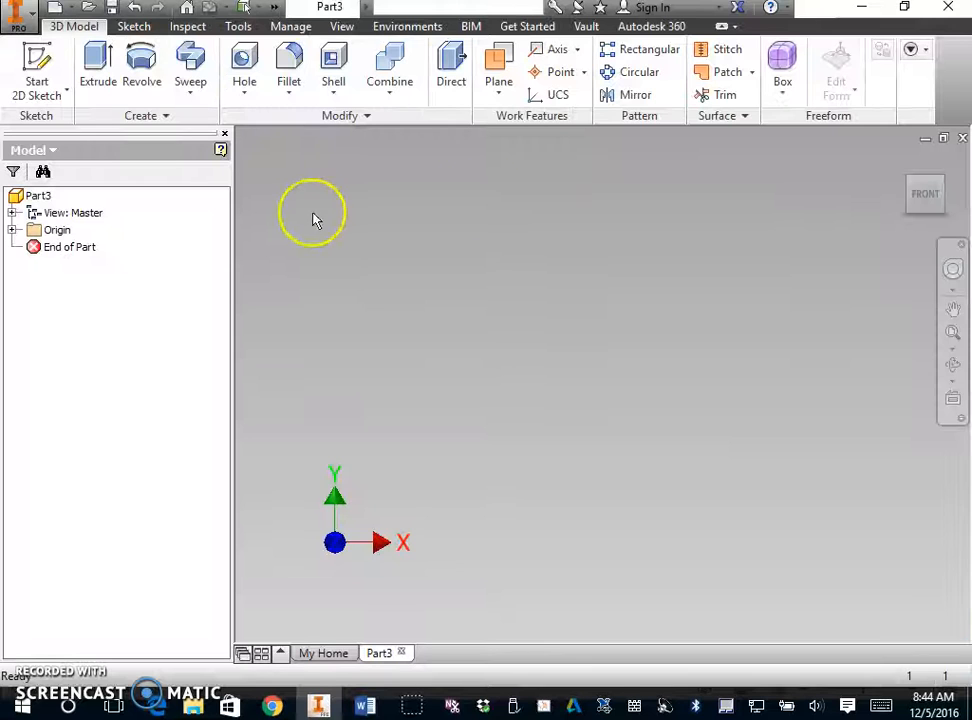
# - Start a 2D sketch on the front XY origin plane
pyautogui.click(40, 68)
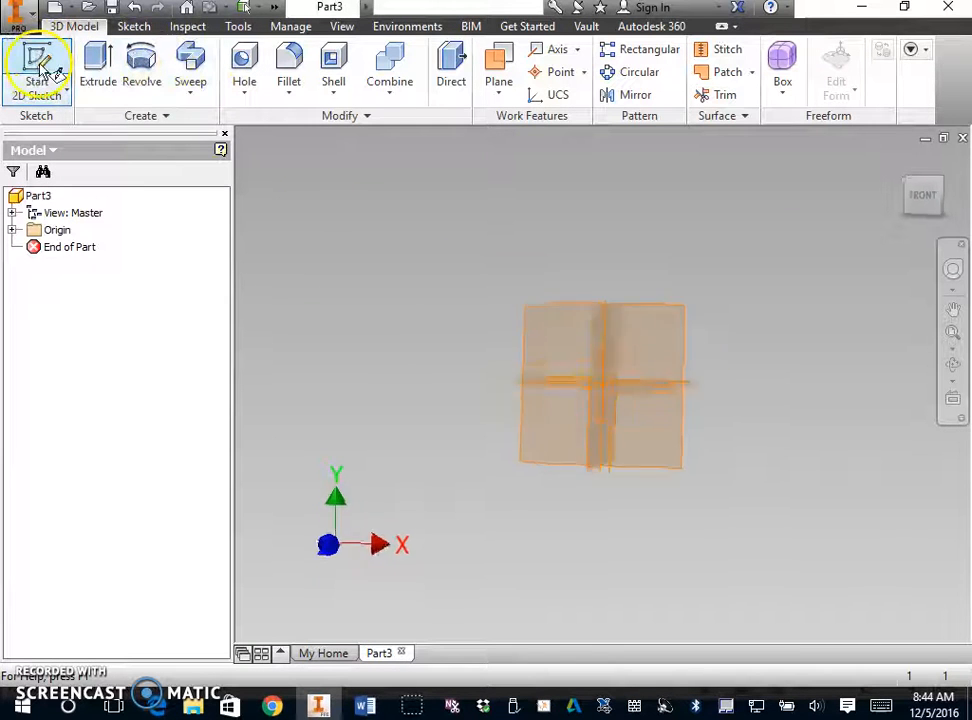
pyautogui.click(515, 253)
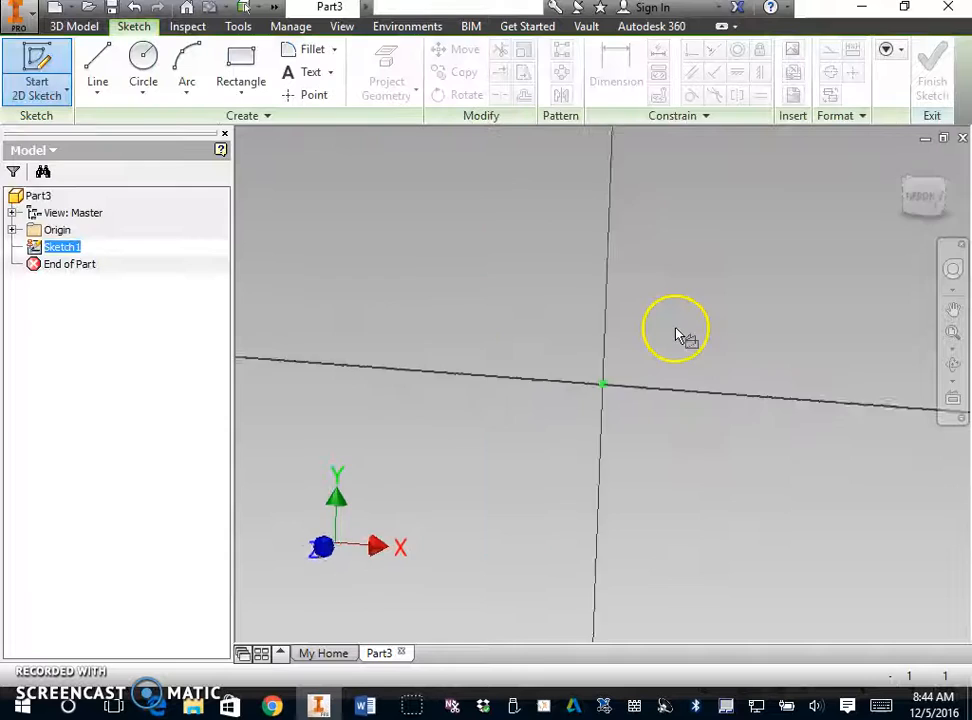
pyautogui.moveTo(686, 332); pyautogui.dragTo(581, 436, button='middle')
pyautogui.moveTo(643, 429); pyautogui.dragTo(553, 437, button='middle')
# - Examine the upright back section's shape and dimensions in the ModelingIntro.docx drawing in Word, then return to Inventor
pyautogui.click(365, 707)
pyautogui.scroll(-1, 440, 503)
pyautogui.scroll(3, 440, 445)
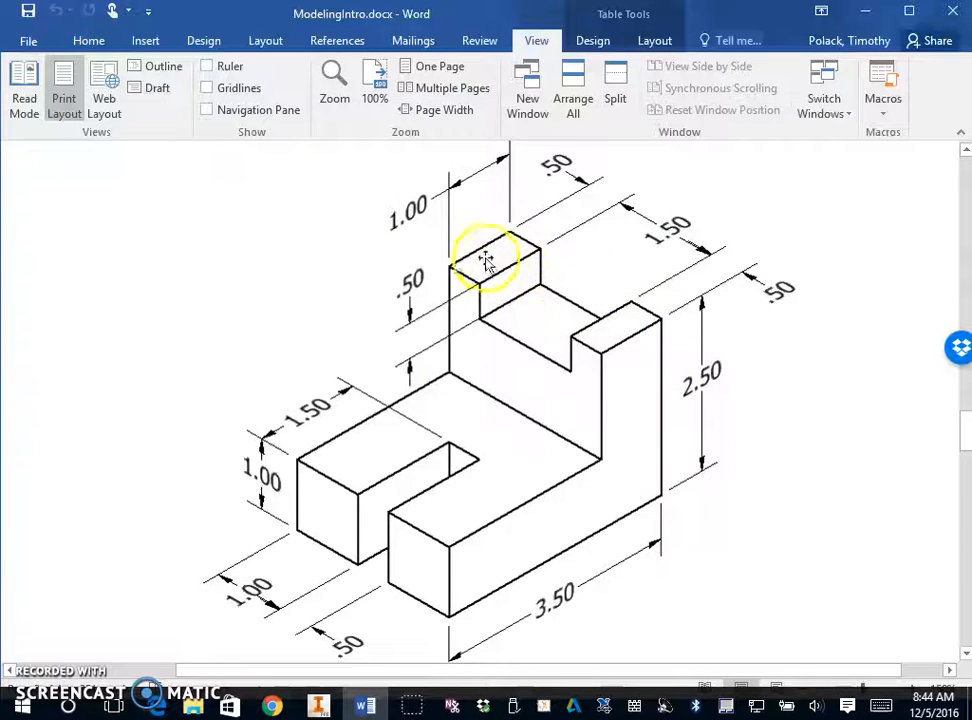
pyautogui.click(318, 708)
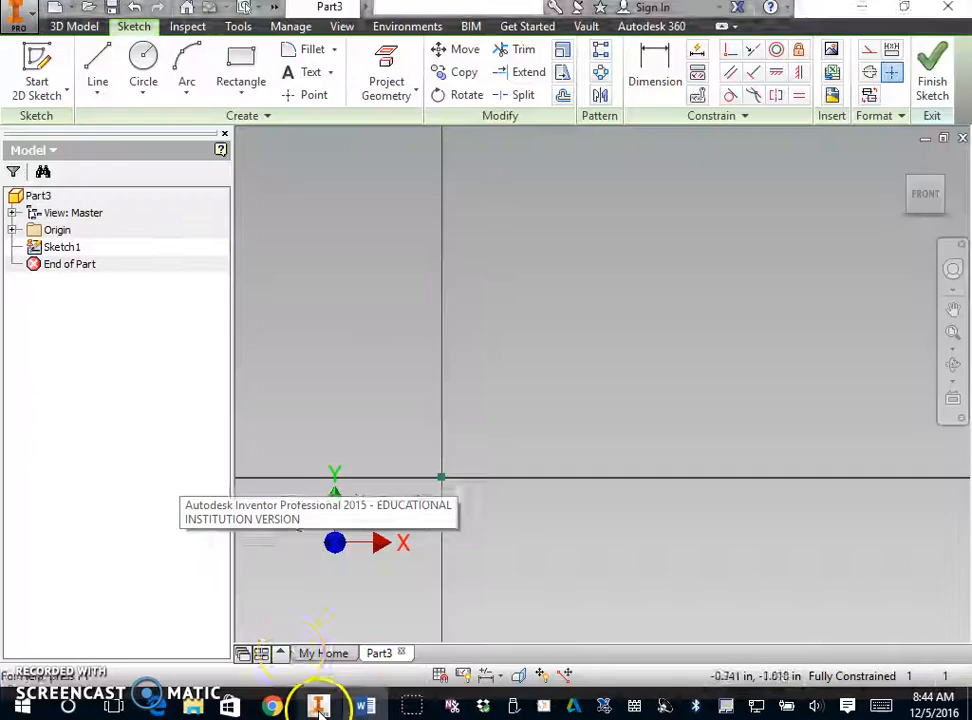
pyautogui.click(98, 68)
pyautogui.scroll(-2, 570, 349)
pyautogui.click(588, 507)
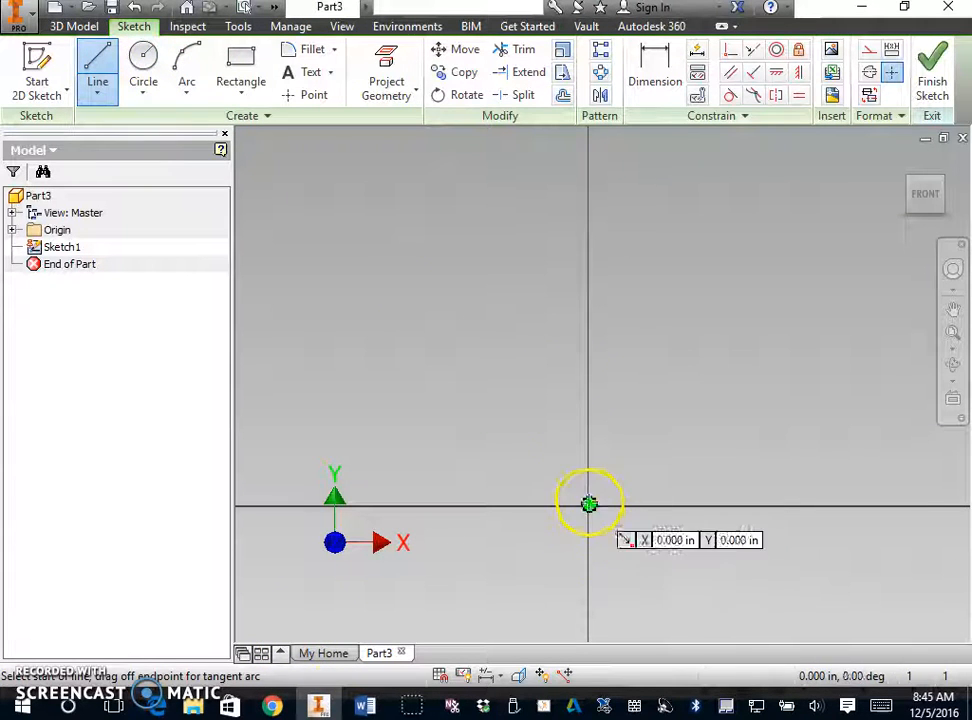
pyautogui.click(588, 505)
pyautogui.click(98, 75)
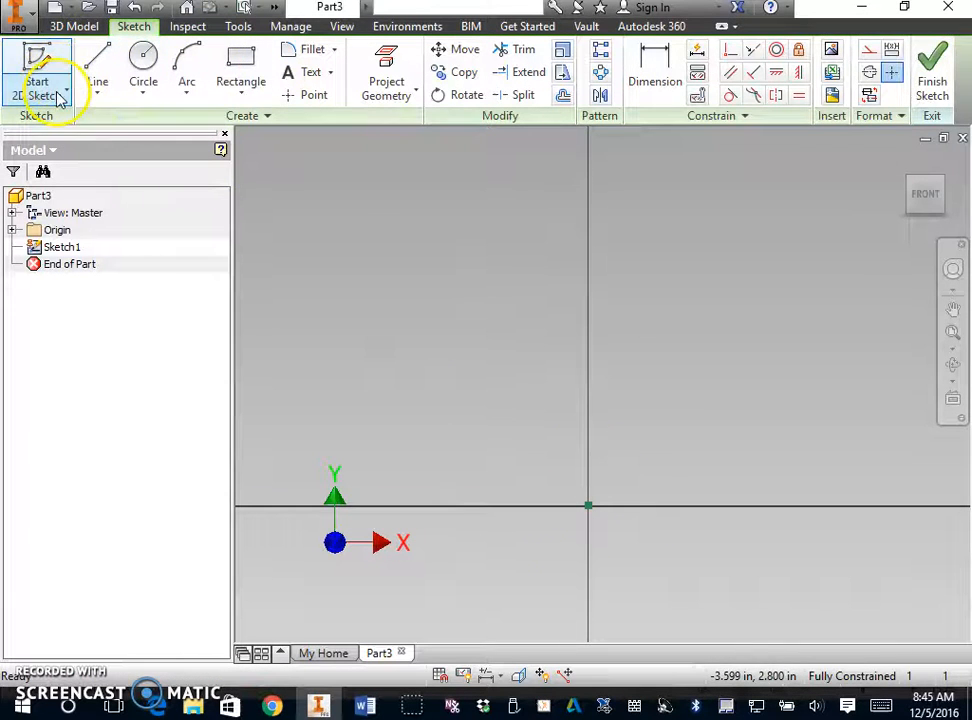
# - Draw a vertical line 2.5 in long straight up from the sketch origin
pyautogui.click(97, 68)
pyautogui.click(593, 510)
pyautogui.moveTo(631, 412); pyautogui.dragTo(560, 566, button='middle')
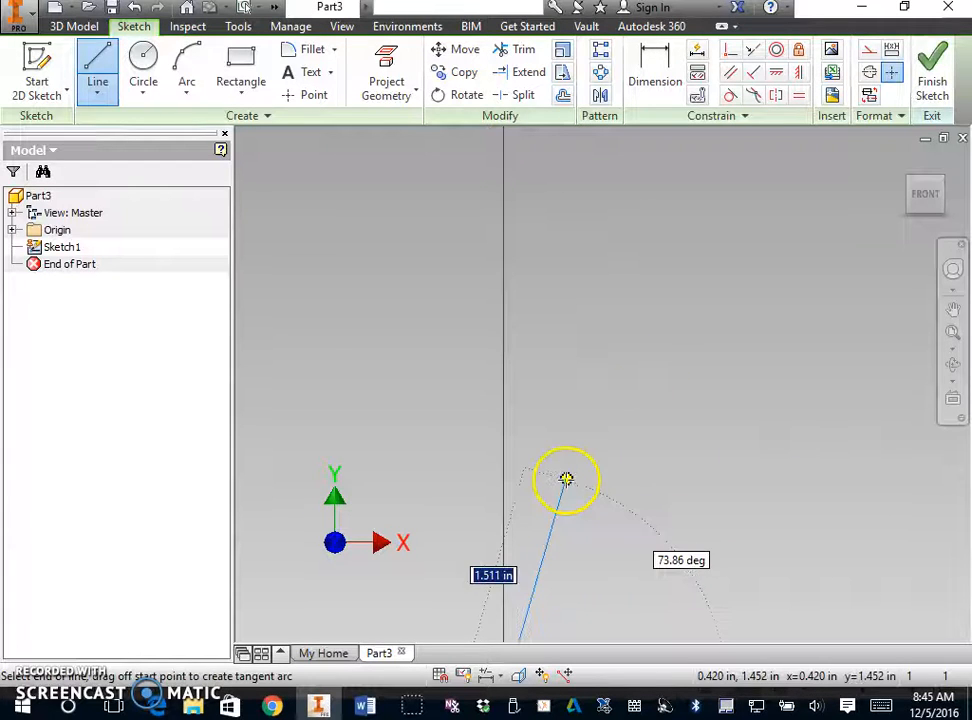
pyautogui.scroll(3, 483, 290)
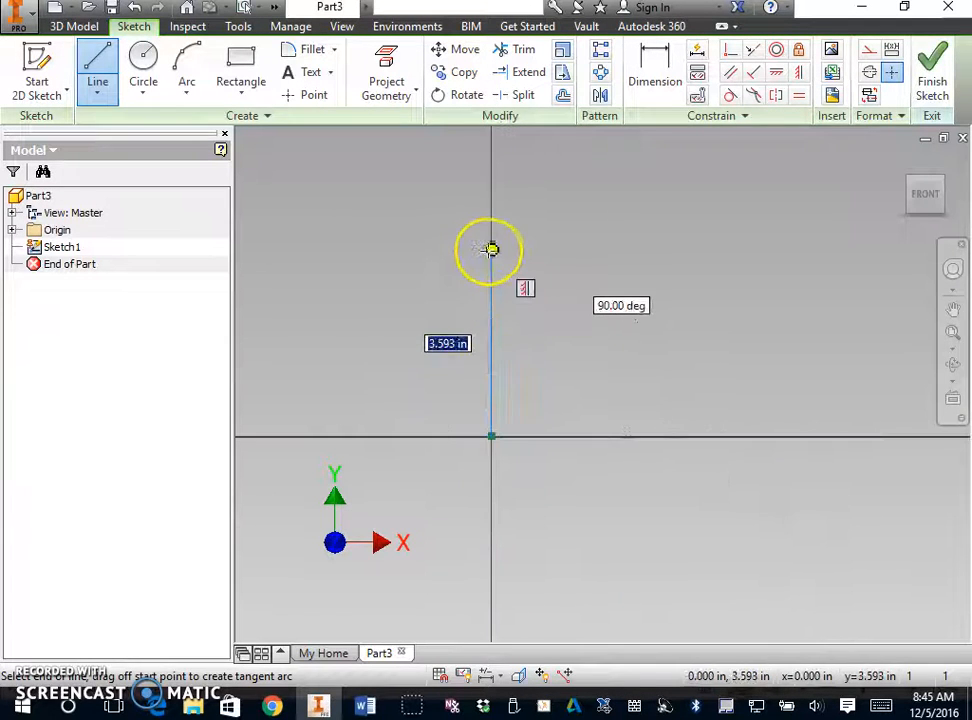
pyautogui.write('2.')
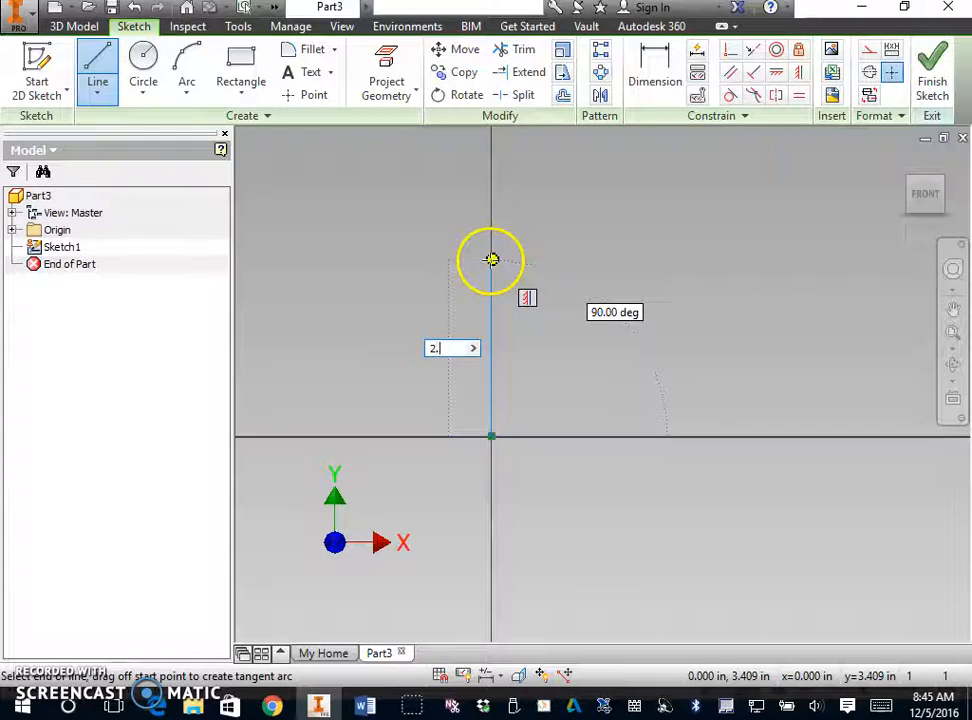
pyautogui.write('5')
pyautogui.press('Return')
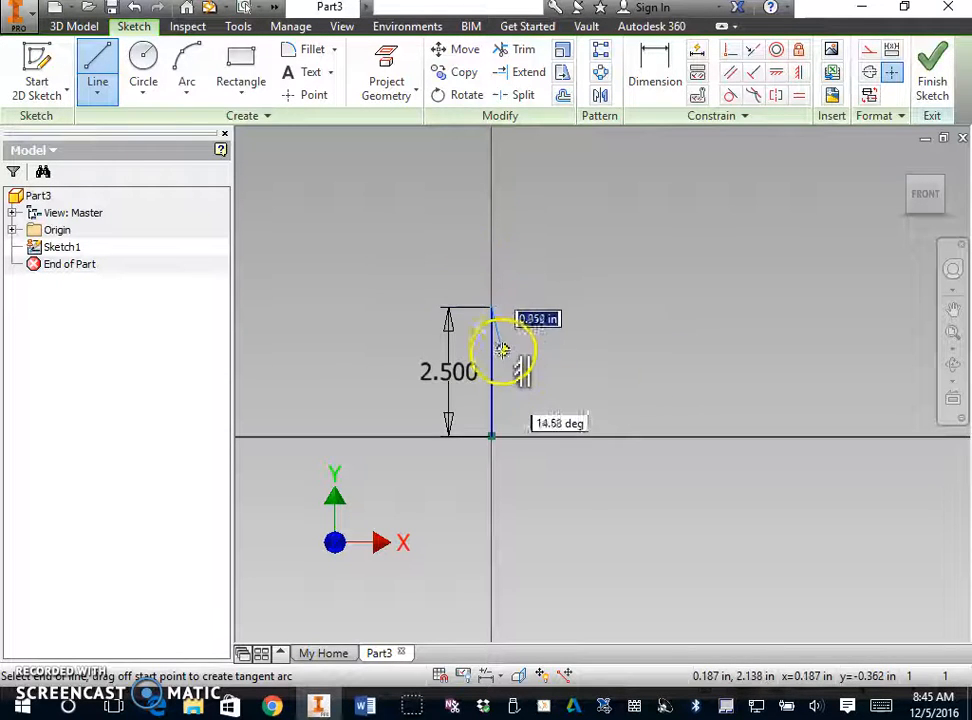
# - Continue the outline along the top with a 0.5 in ledge, a notch 1.5 in wide and 0.5 in deep, and another 0.5 in ledge
pyautogui.scroll(-3, 503, 315)
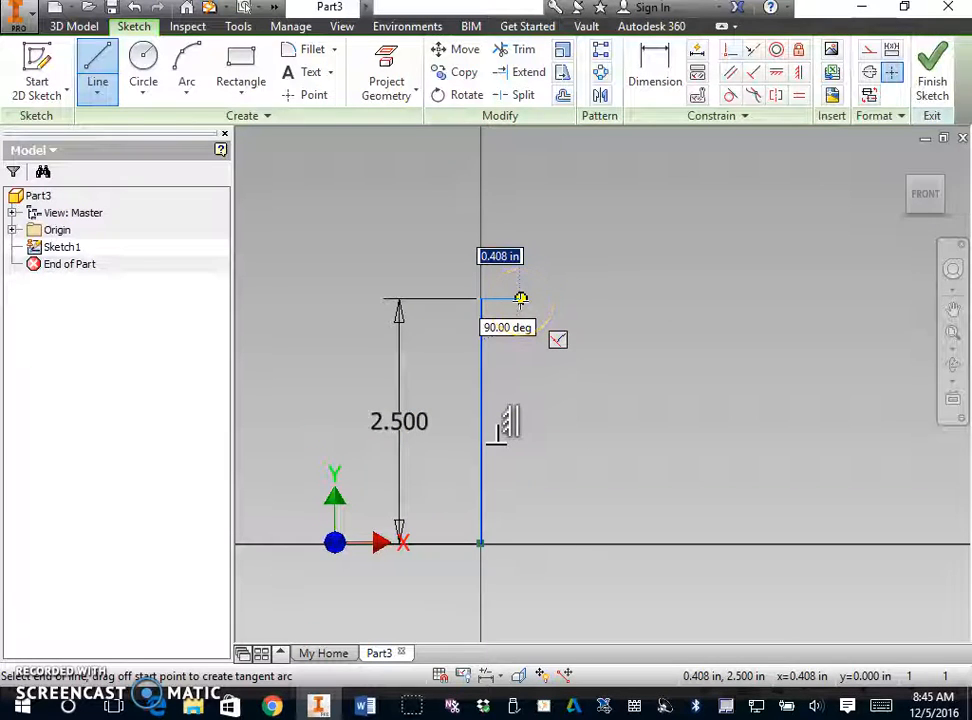
pyautogui.press('Return')
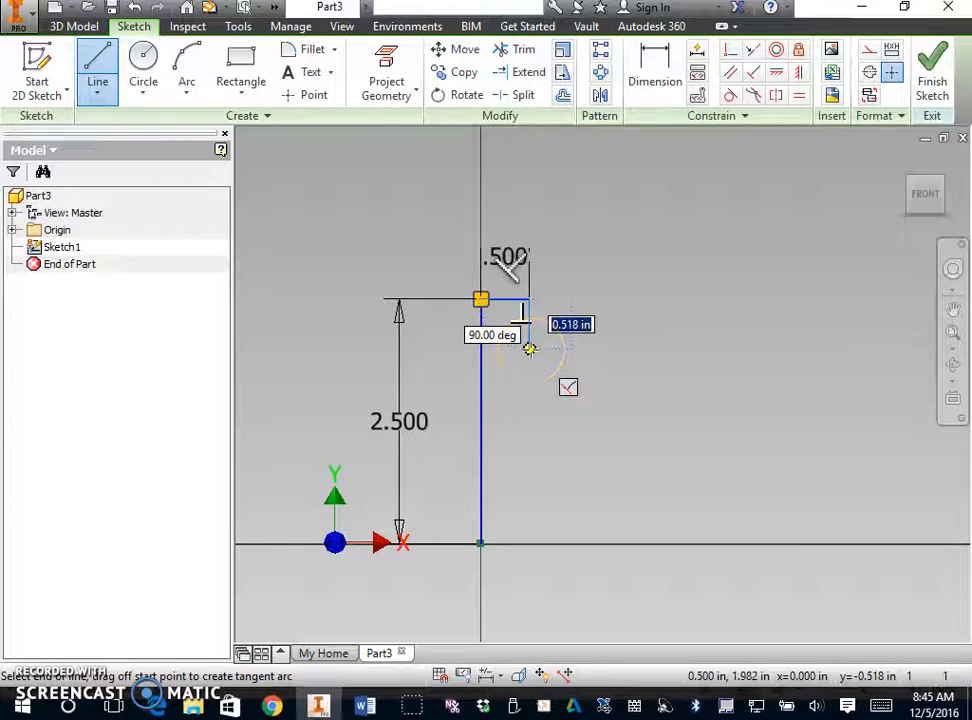
pyautogui.press('Return')
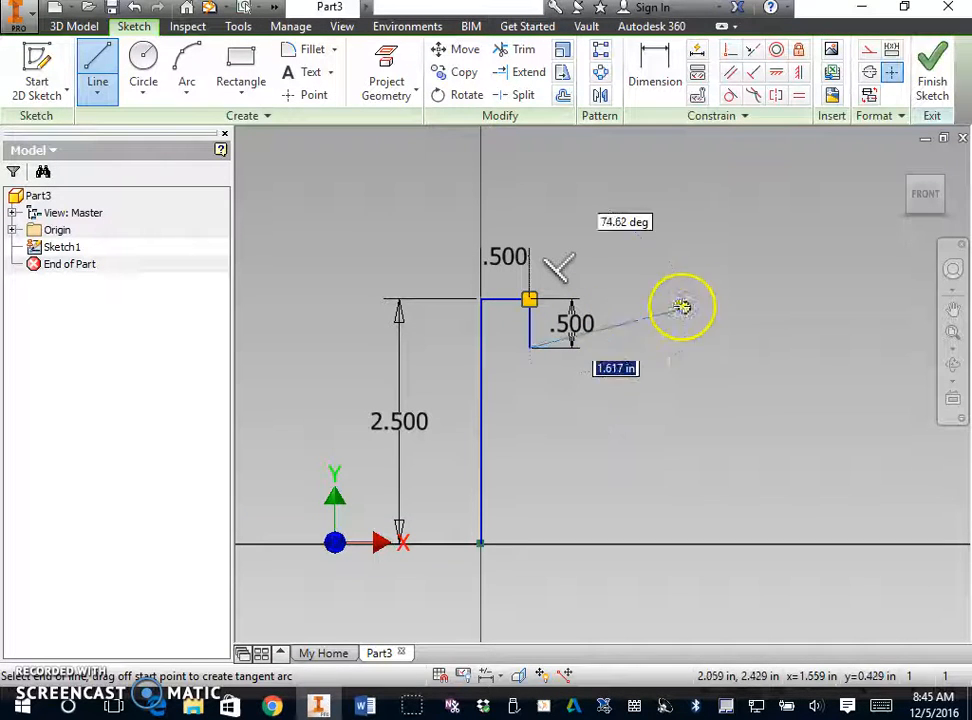
pyautogui.write('1.5')
pyautogui.press('Return')
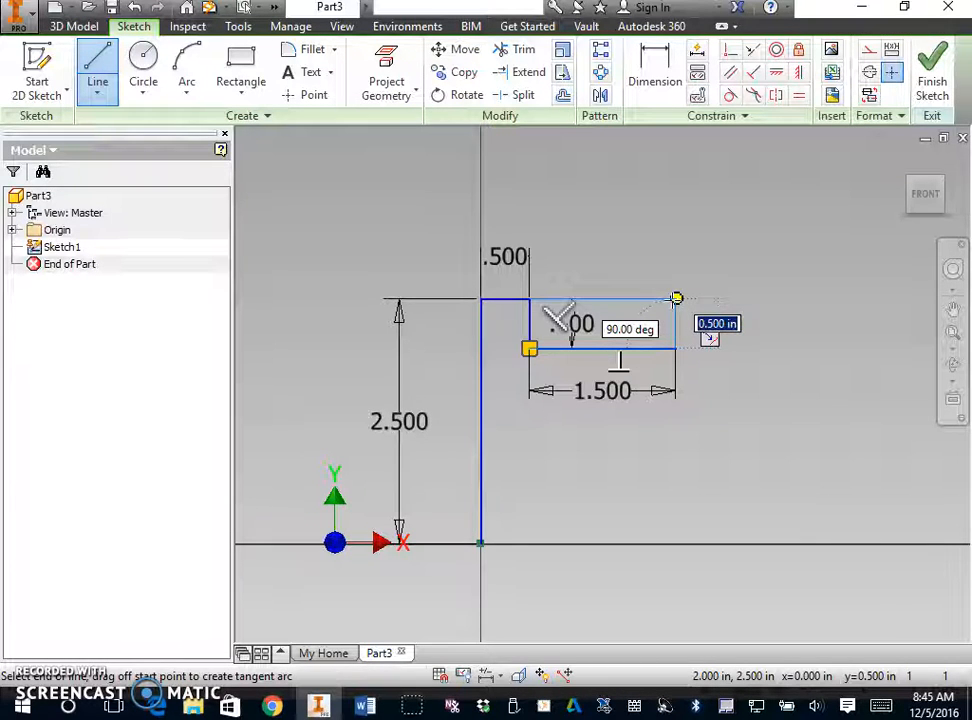
pyautogui.click(676, 298)
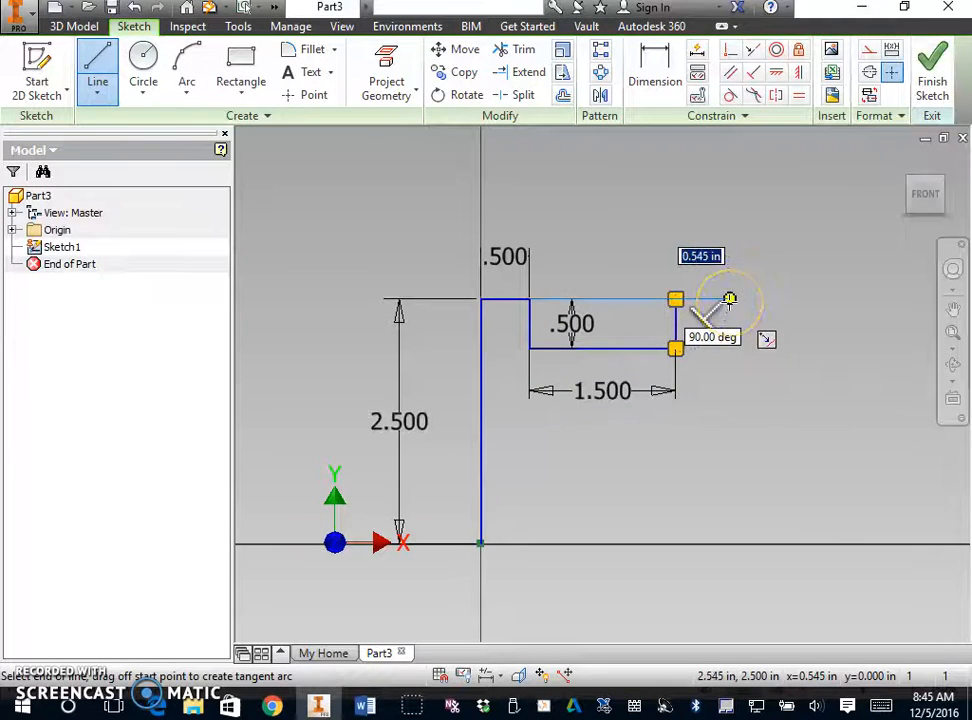
pyautogui.press('Return')
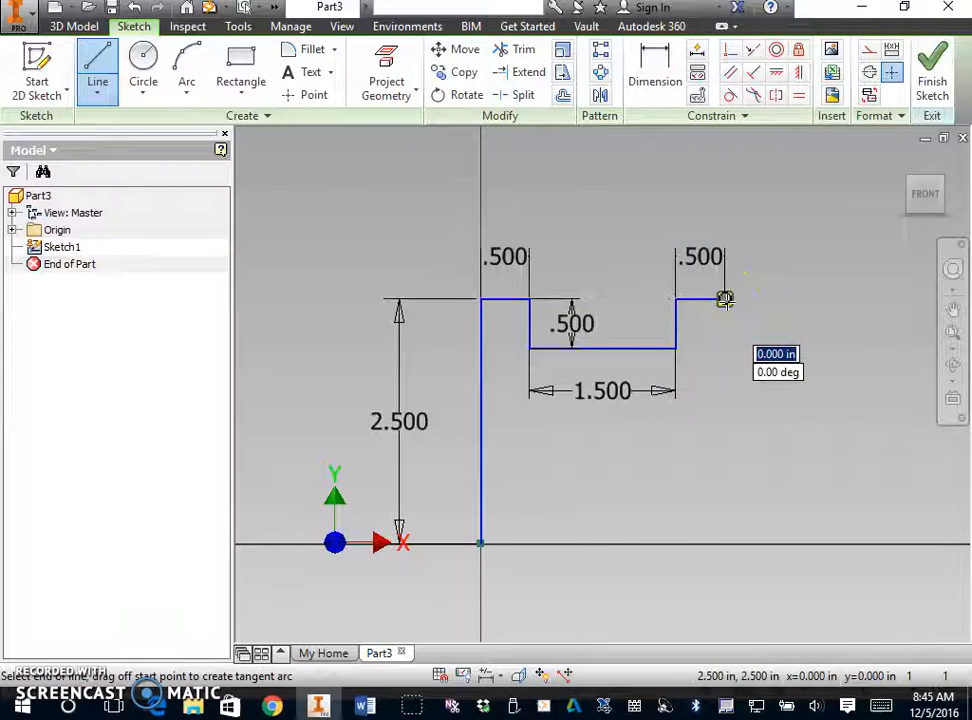
# - Close the profile with a vertical line down to the origin's level and a base line to the origin, and finish the sketch
pyautogui.click(724, 543)
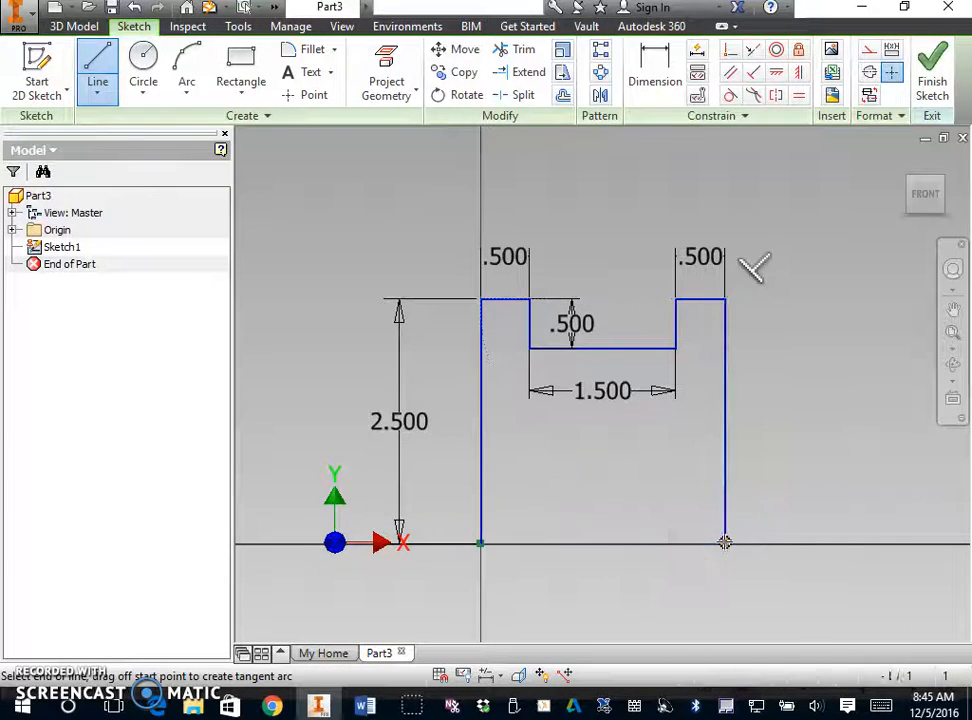
pyautogui.click(480, 543)
pyautogui.click(932, 85)
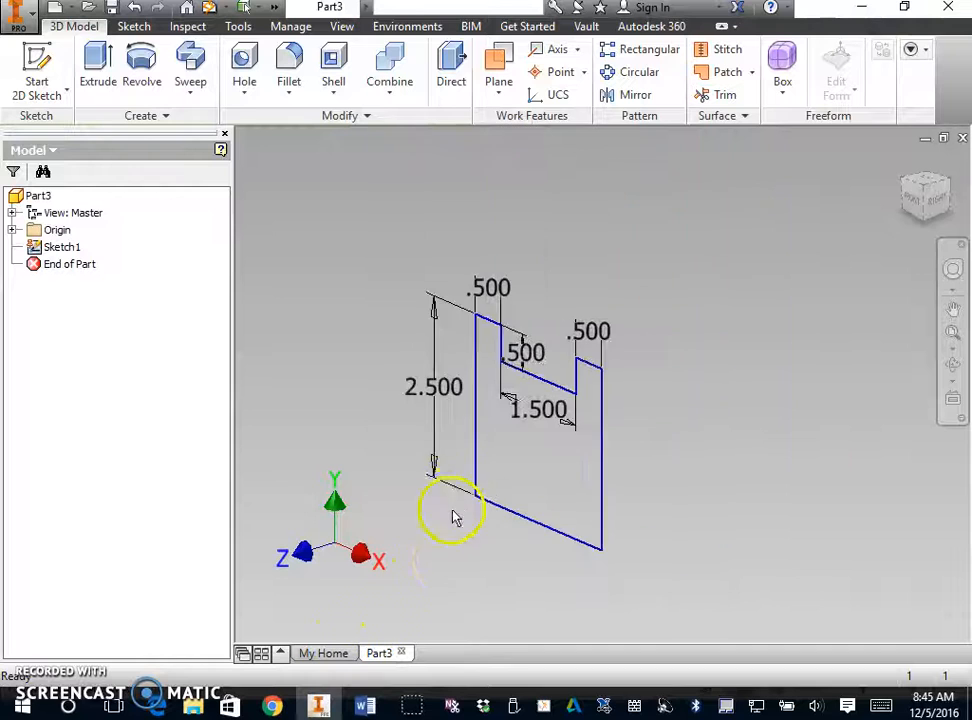
# - Check the back section's depth in the Word drawing and extrude the notched profile 1 in in Inventor
pyautogui.click(365, 706)
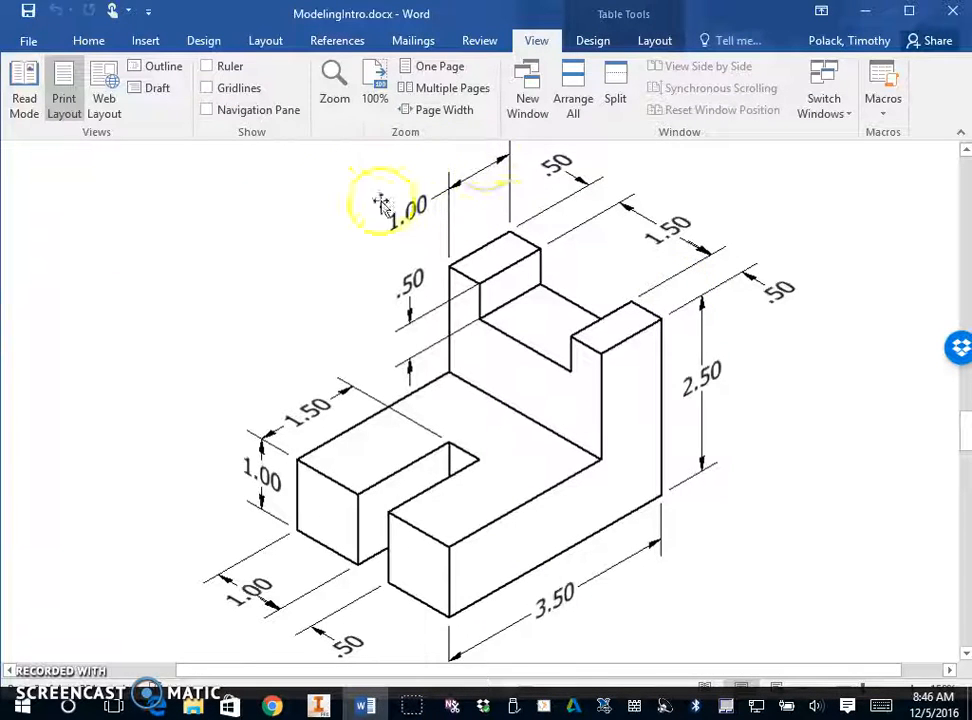
pyautogui.click(318, 706)
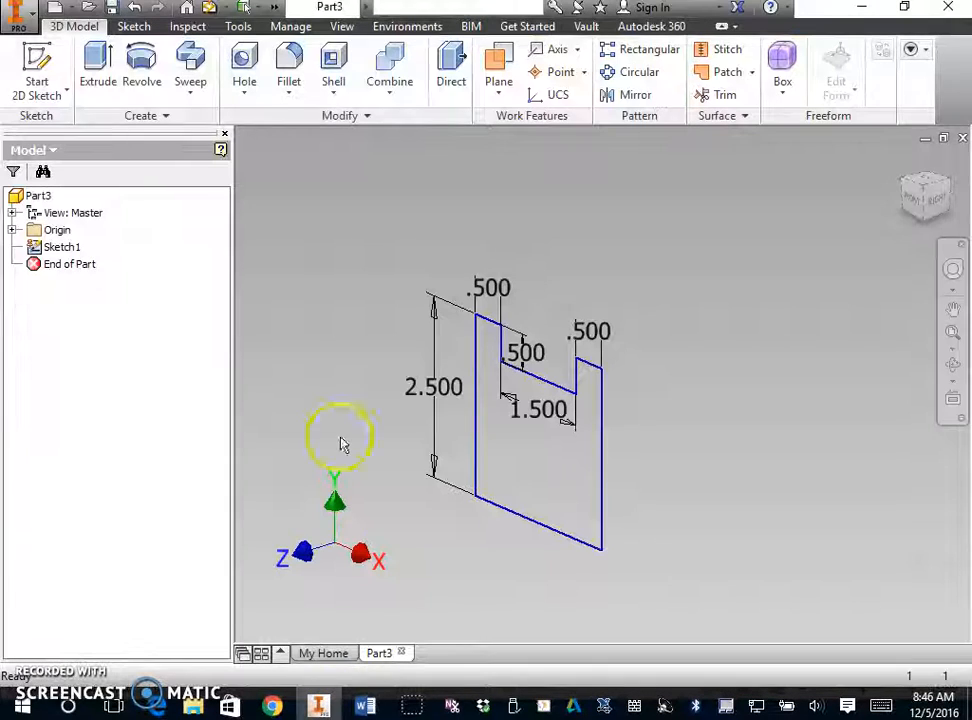
pyautogui.click(98, 62)
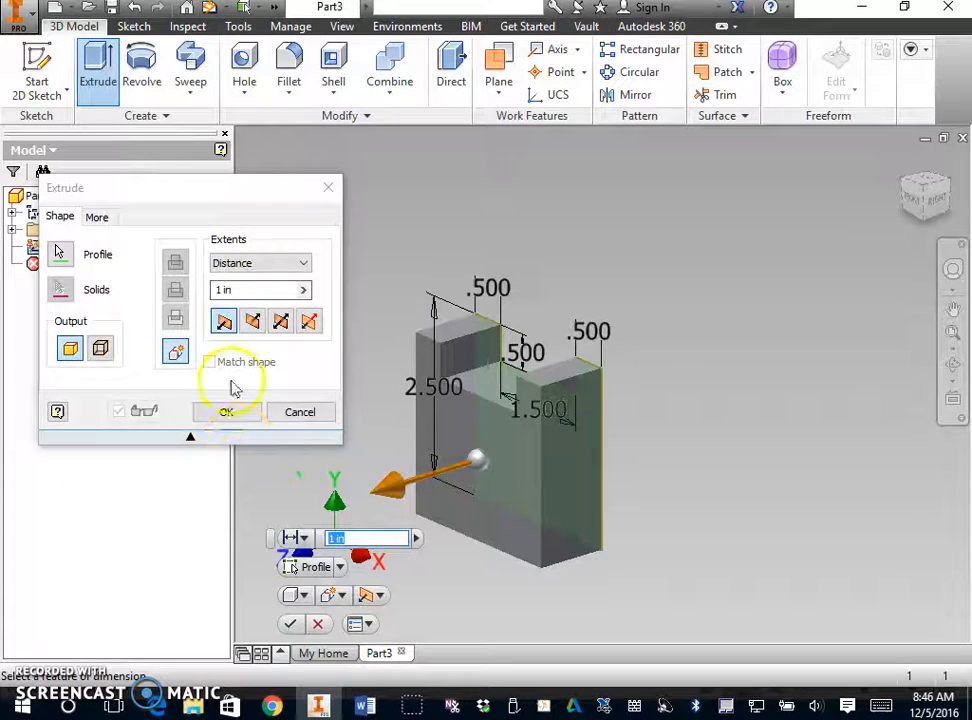
pyautogui.click(228, 411)
pyautogui.moveTo(392, 384); pyautogui.dragTo(480, 320, button='middle')
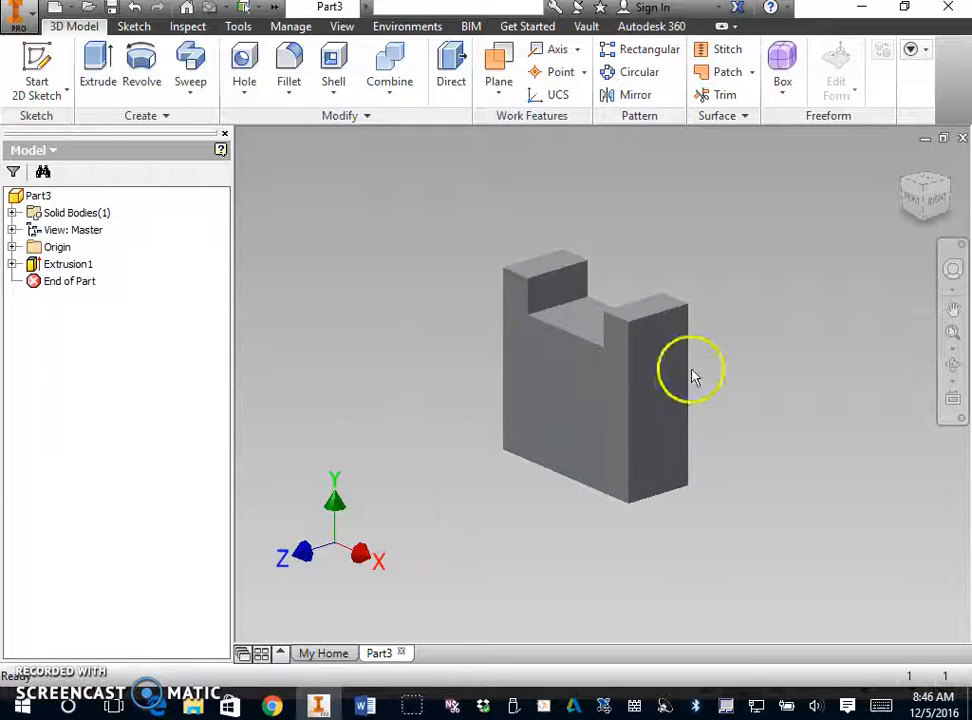
# - Examine the slotted base's shape and dimensions in the Word drawing and return to Inventor
pyautogui.click(366, 706)
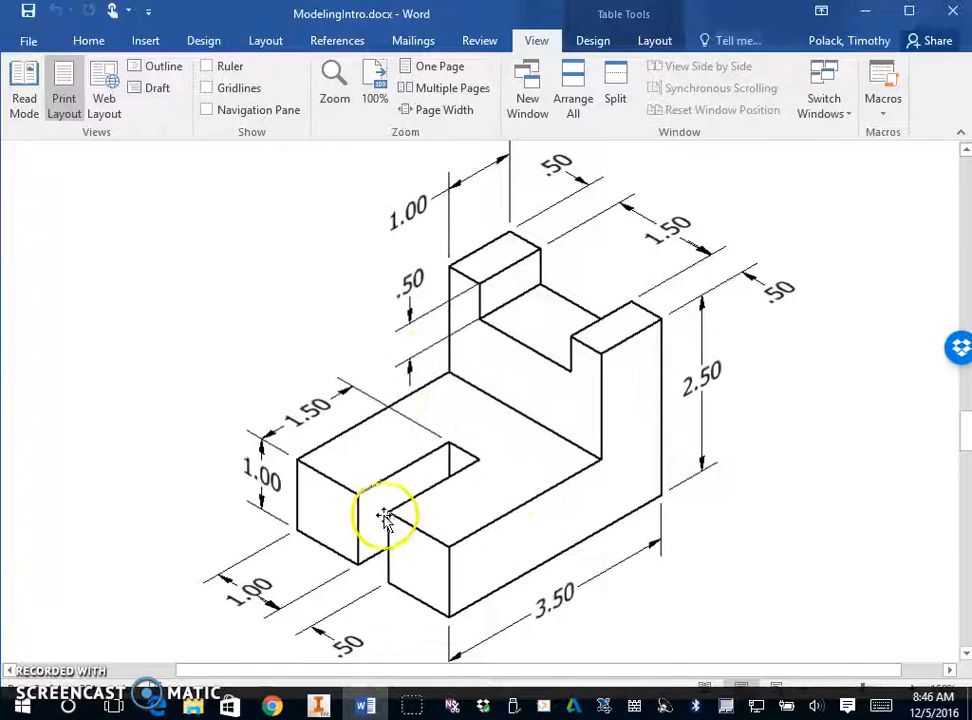
pyautogui.scroll(-2, 440, 590)
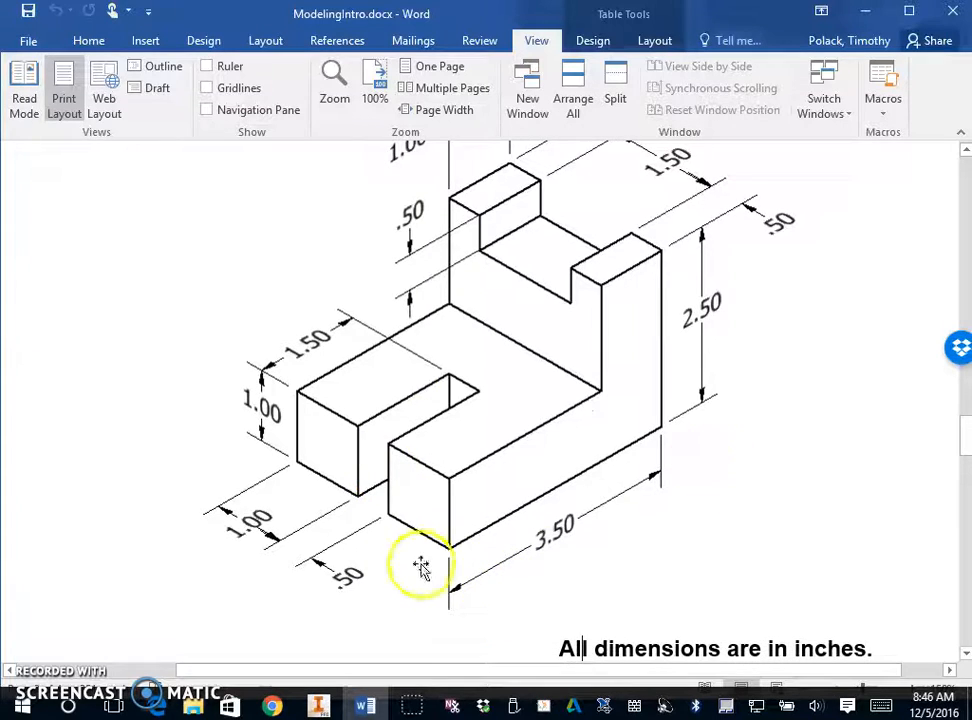
pyautogui.scroll(2, 560, 312)
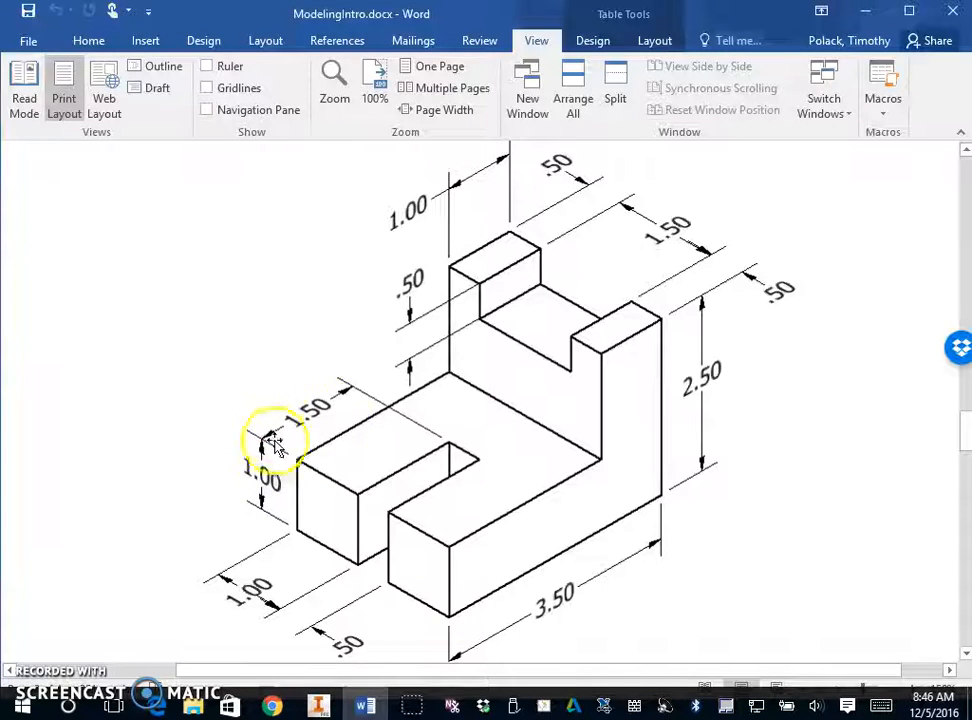
pyautogui.scroll(1, 420, 430)
pyautogui.scroll(1, 419, 428)
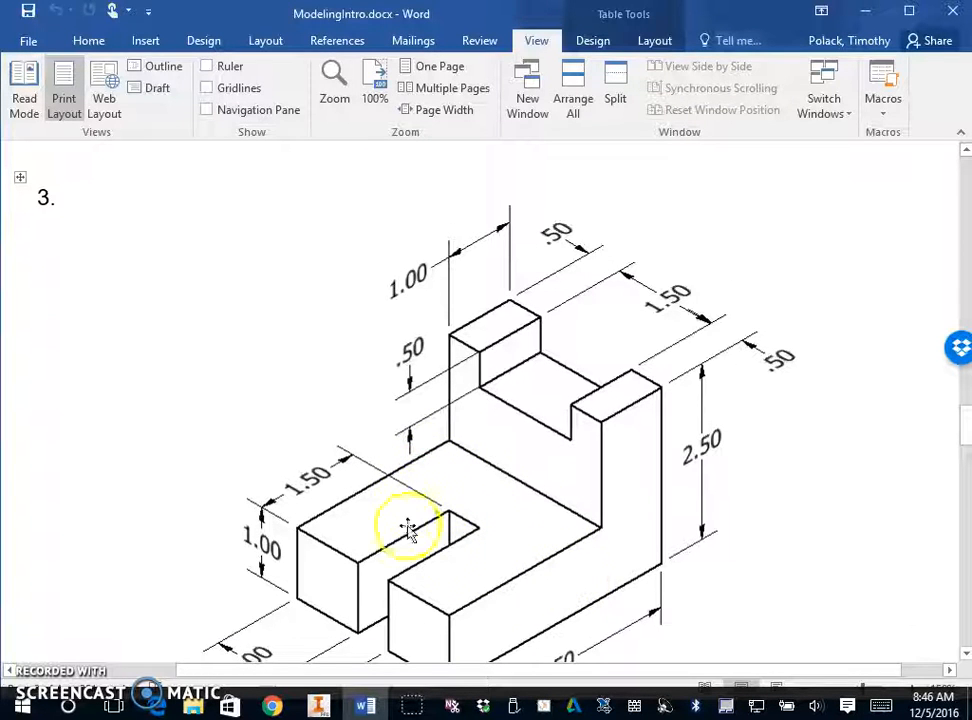
pyautogui.scroll(-2, 400, 520)
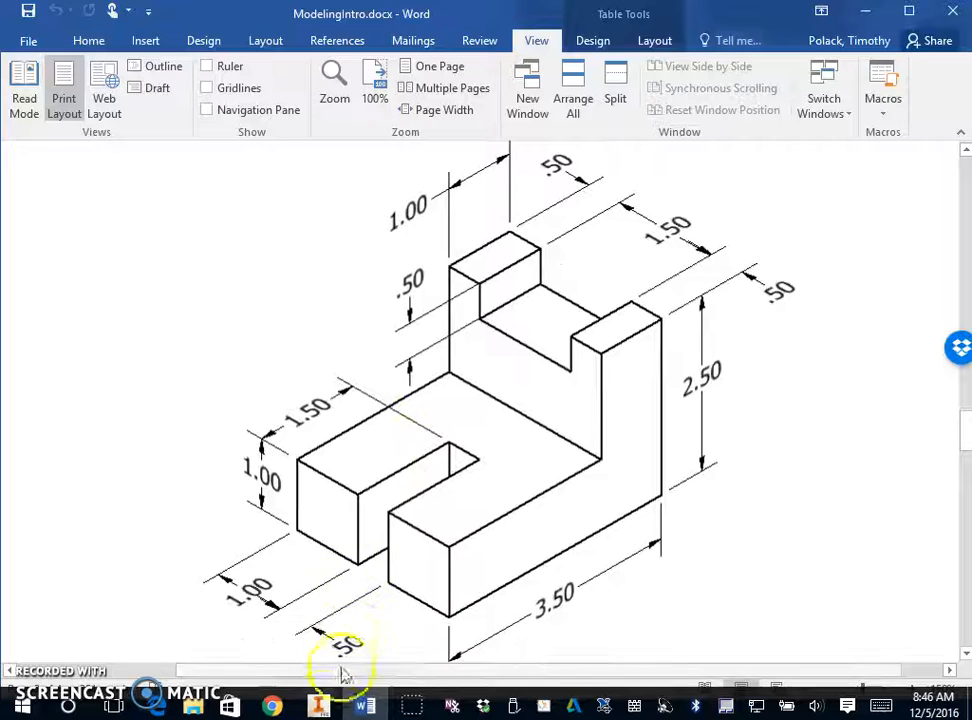
pyautogui.click(318, 706)
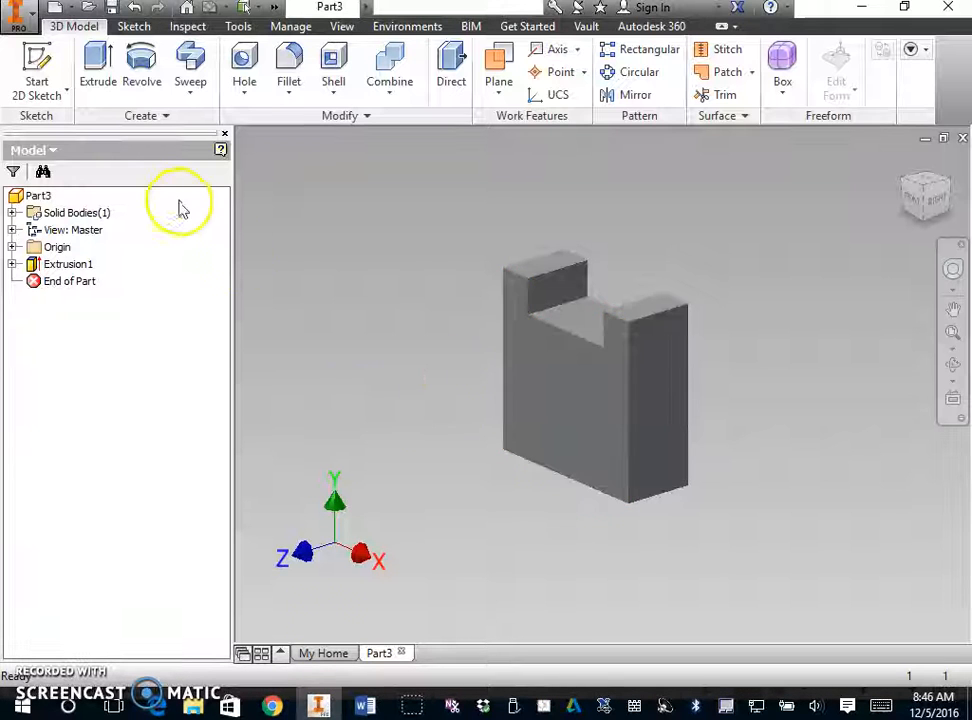
# - Start a sketch on the block's front face and draw a full-width rectangle from the origin corner, about 2.5 by 0.89 in
pyautogui.rightClick(555, 439)
pyautogui.click(545, 490)
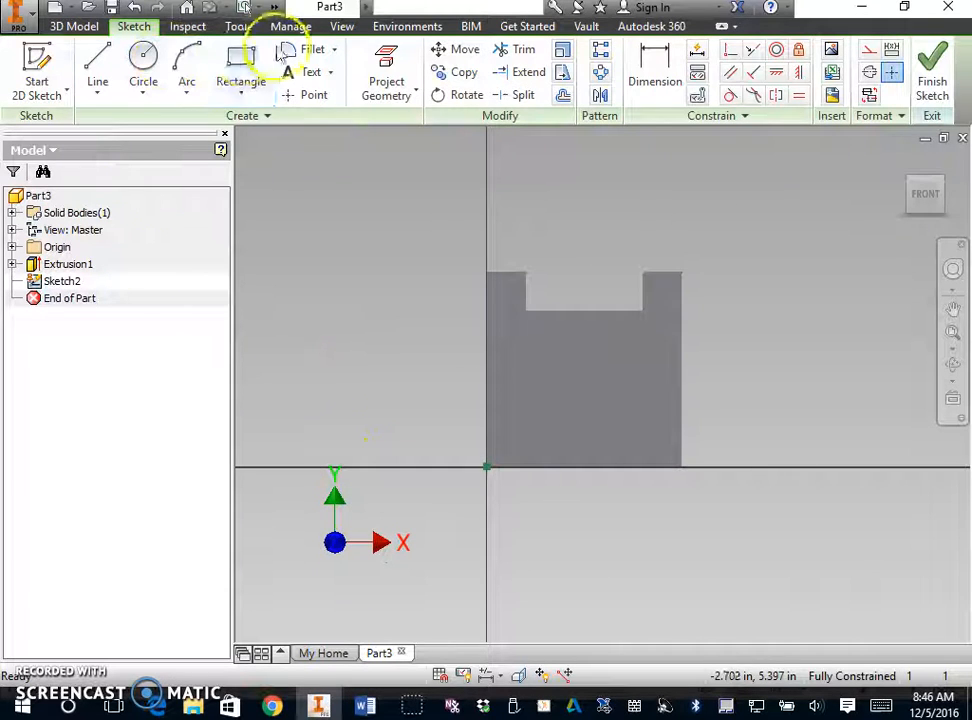
pyautogui.click(243, 66)
pyautogui.click(486, 467)
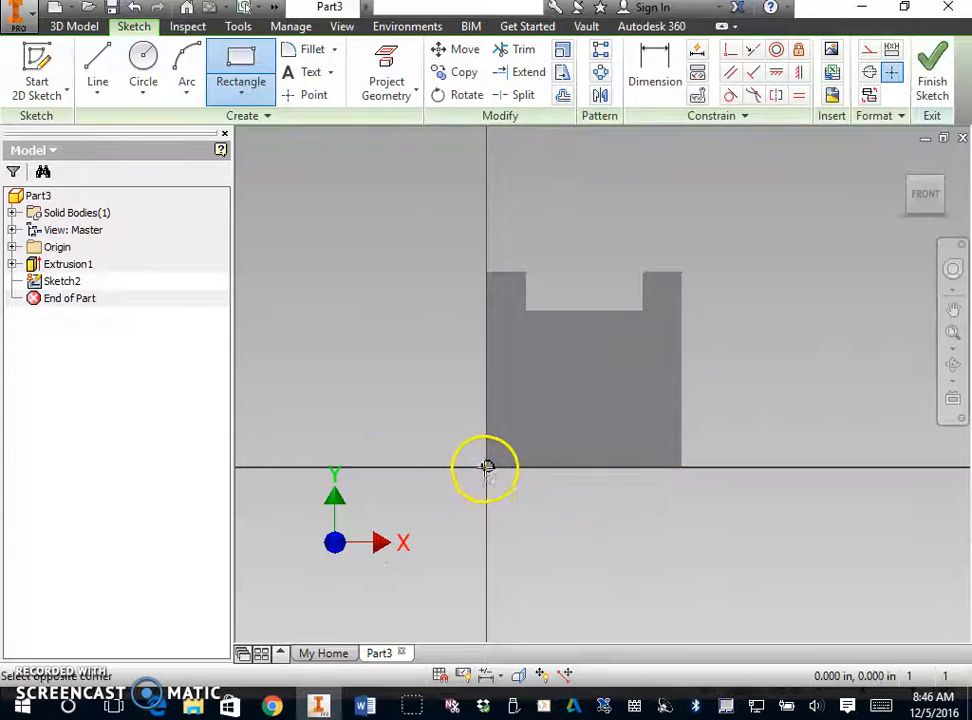
pyautogui.click(682, 397)
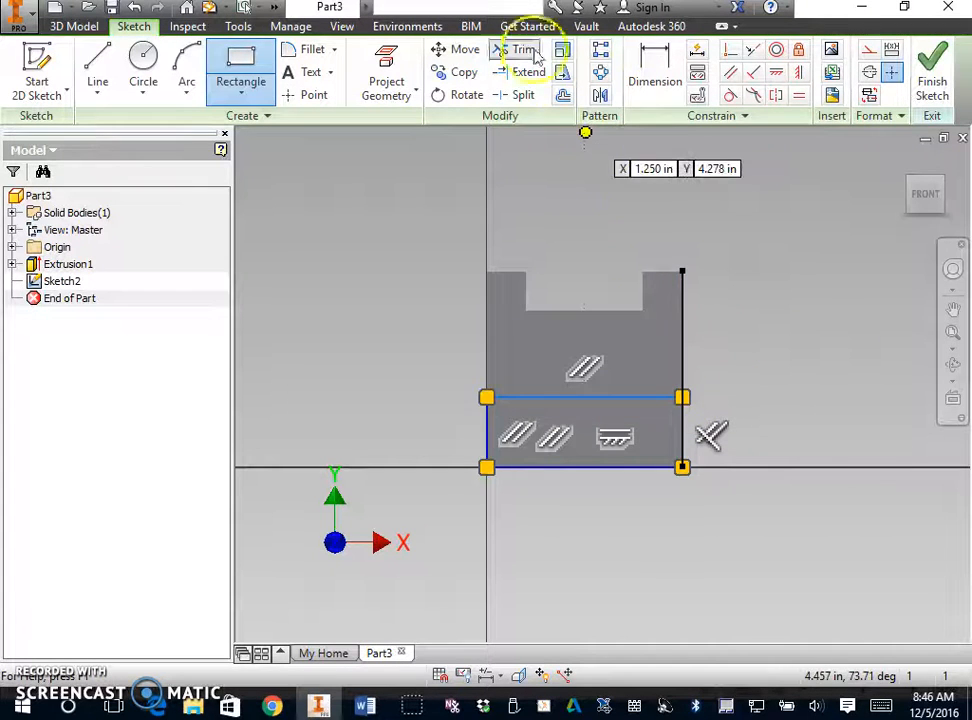
# - Dimension the height of the base rectangle between its upper and lower edges and set it to 1 in
pyautogui.click(657, 63)
pyautogui.click(636, 400)
pyautogui.click(615, 468)
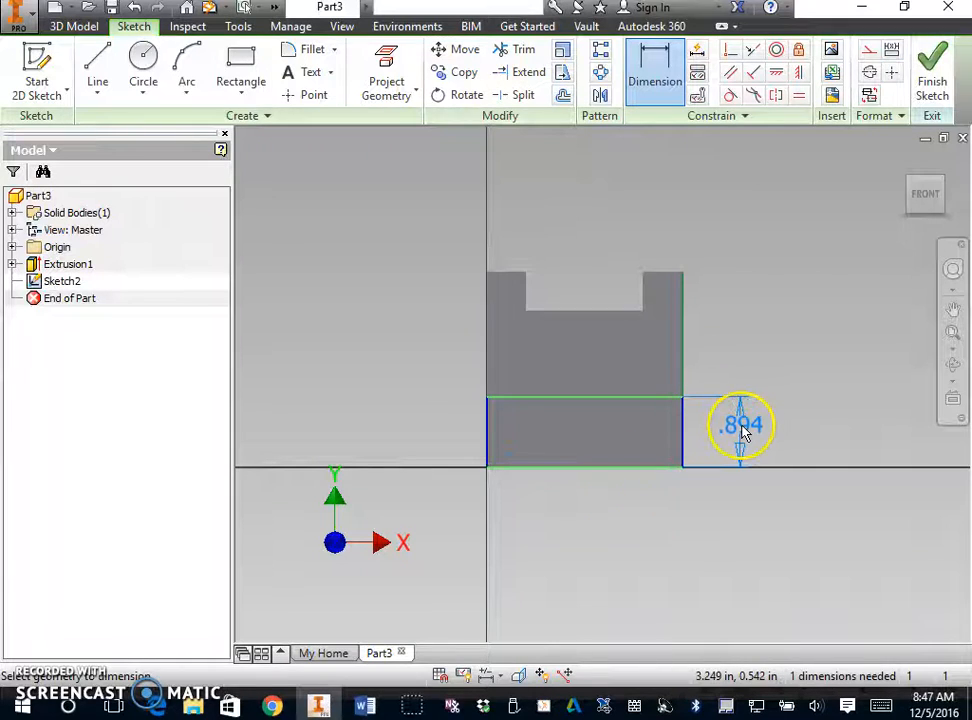
pyautogui.click(740, 428)
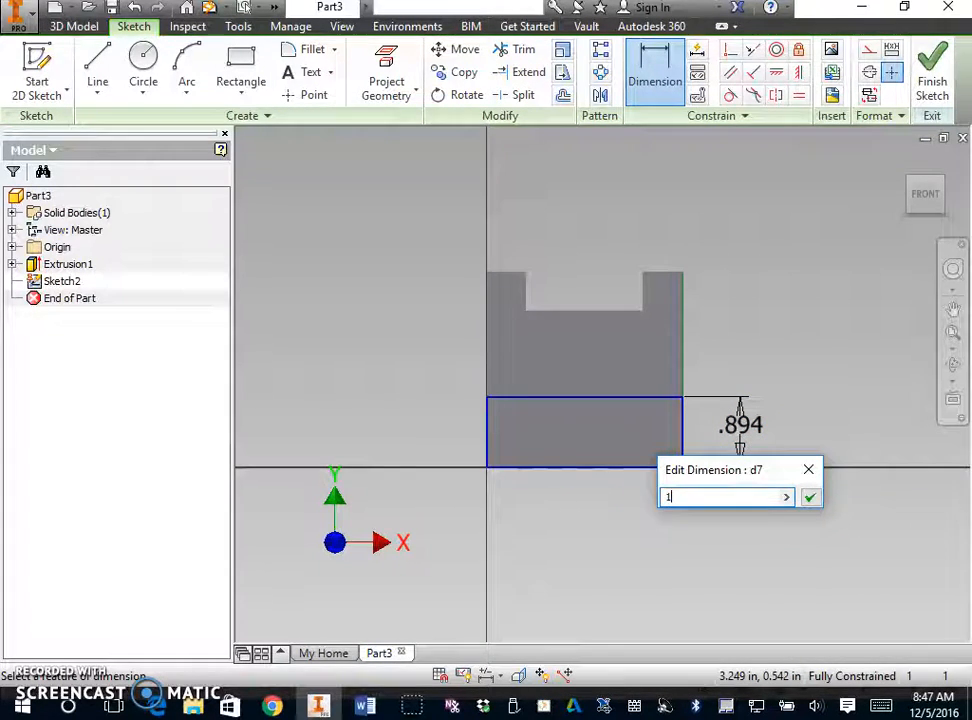
pyautogui.write('1')
pyautogui.press('Return')
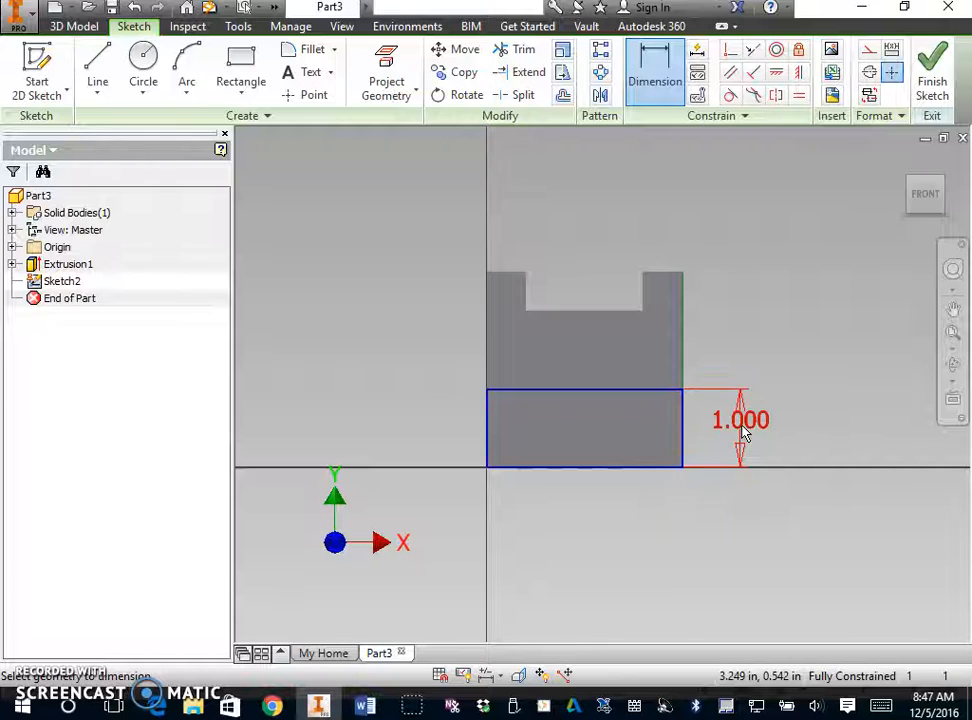
# - Check the base's depth in the Word drawing, then finish the sketch in Inventor and extrude the rectangle 1 in
pyautogui.click(365, 706)
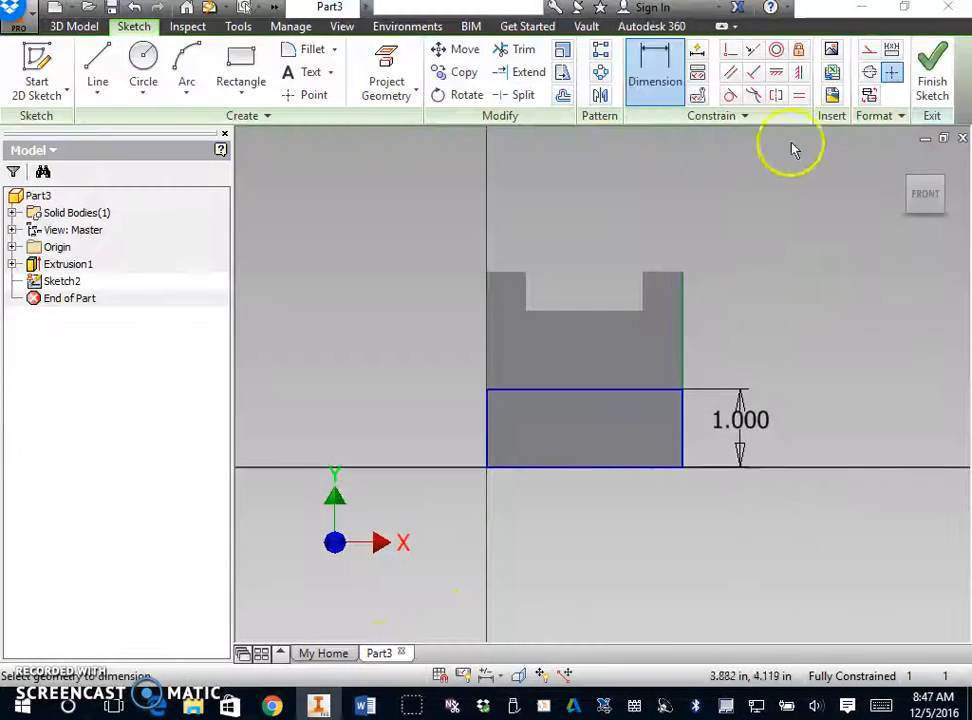
pyautogui.click(931, 75)
pyautogui.rightClick(381, 328)
pyautogui.click(440, 292)
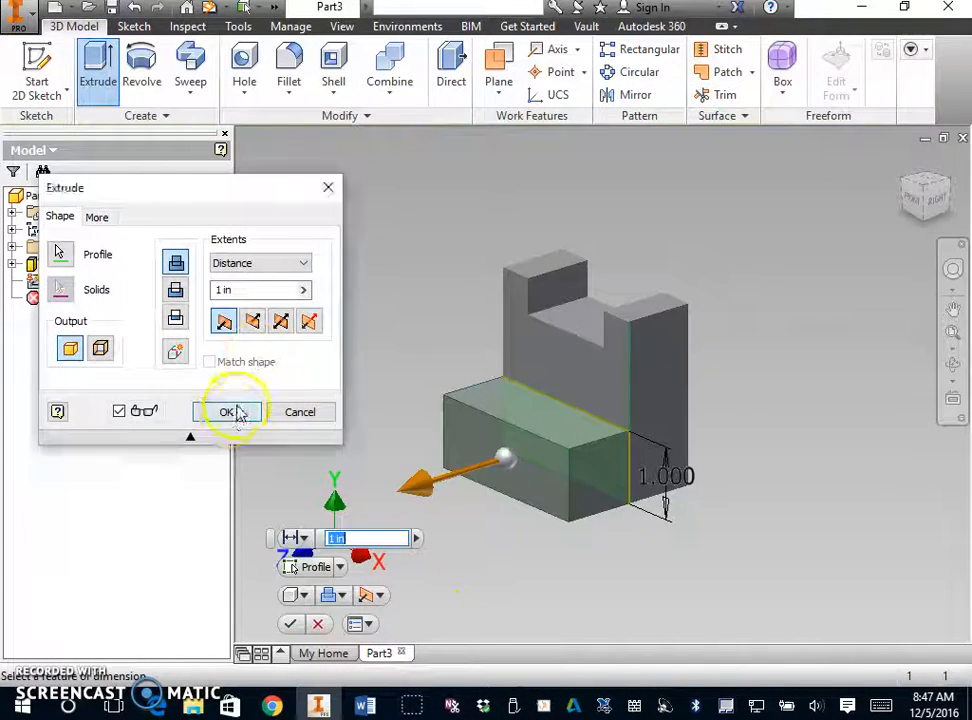
pyautogui.click(228, 412)
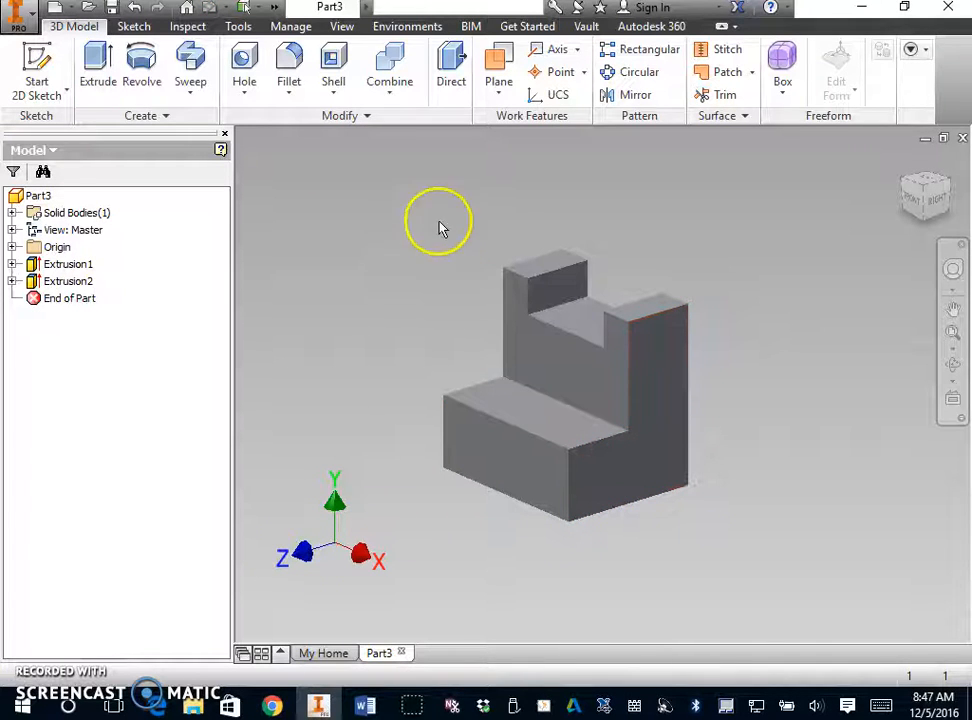
# - Set the visual style of the model to Shaded with Edges
pyautogui.click(343, 26)
pyautogui.click(238, 92)
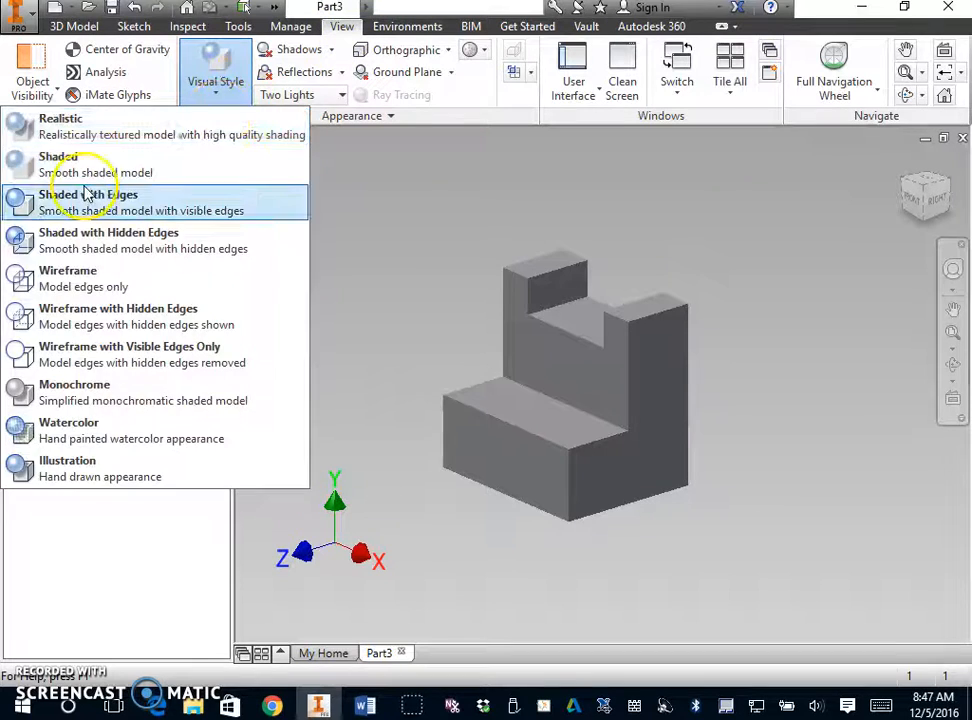
pyautogui.click(88, 194)
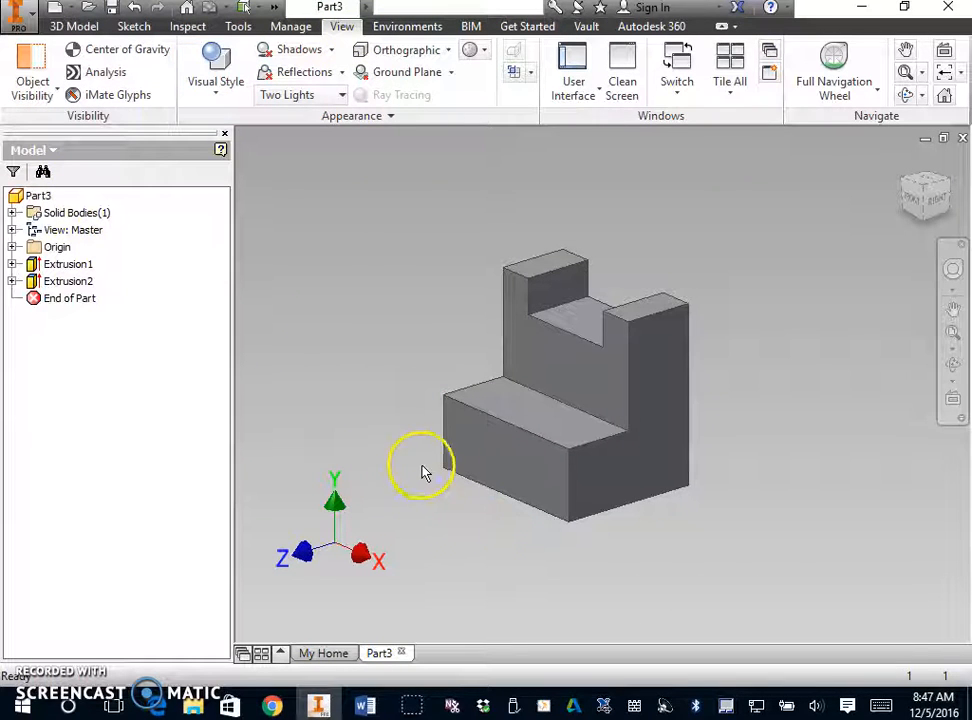
# - Examine the prongs and slot at the front of the base in the Word drawing and return to Inventor
pyautogui.click(317, 706)
pyautogui.click(317, 706)
pyautogui.click(360, 707)
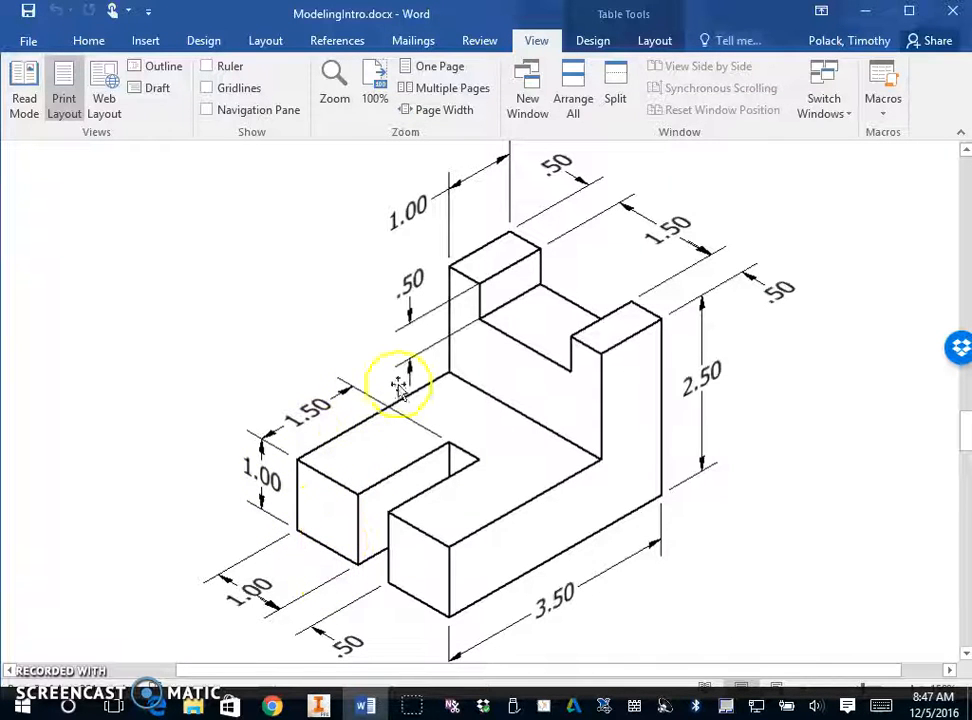
pyautogui.click(319, 706)
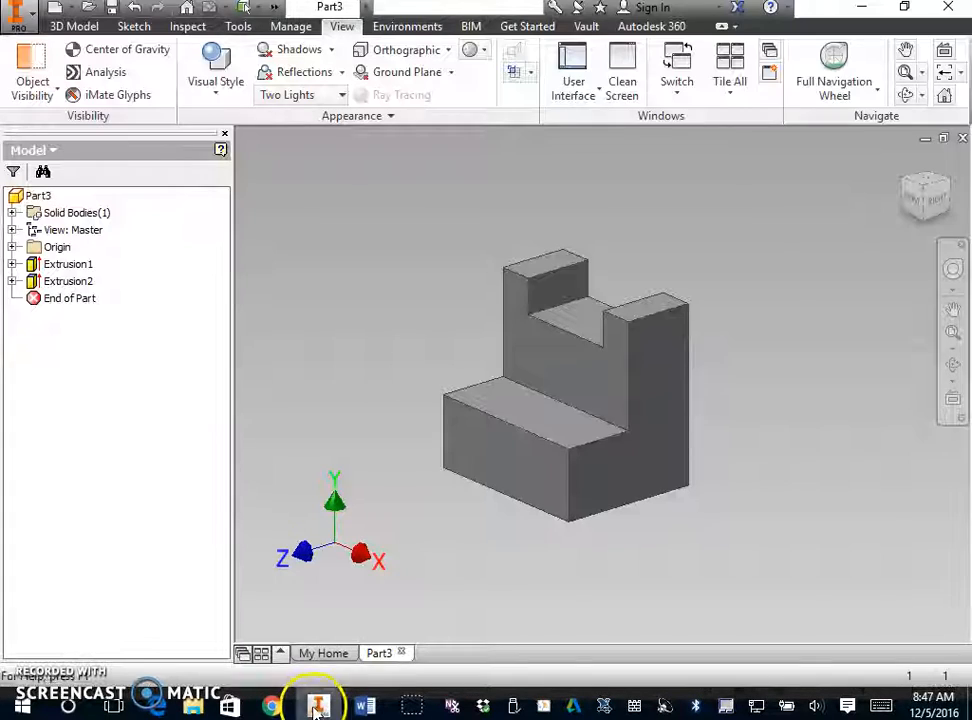
# - Start a sketch on the base's front face and draw two full-height rectangles from its lower corners, about 0.97 in and 1.03 in wide
pyautogui.rightClick(478, 462)
pyautogui.click(470, 512)
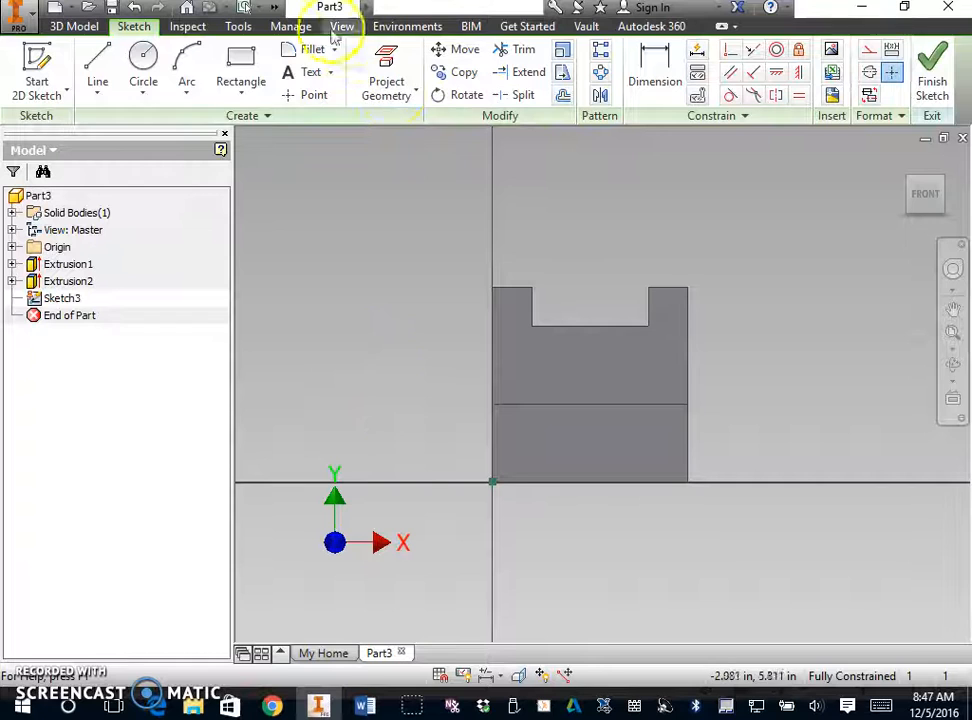
pyautogui.click(241, 70)
pyautogui.click(492, 481)
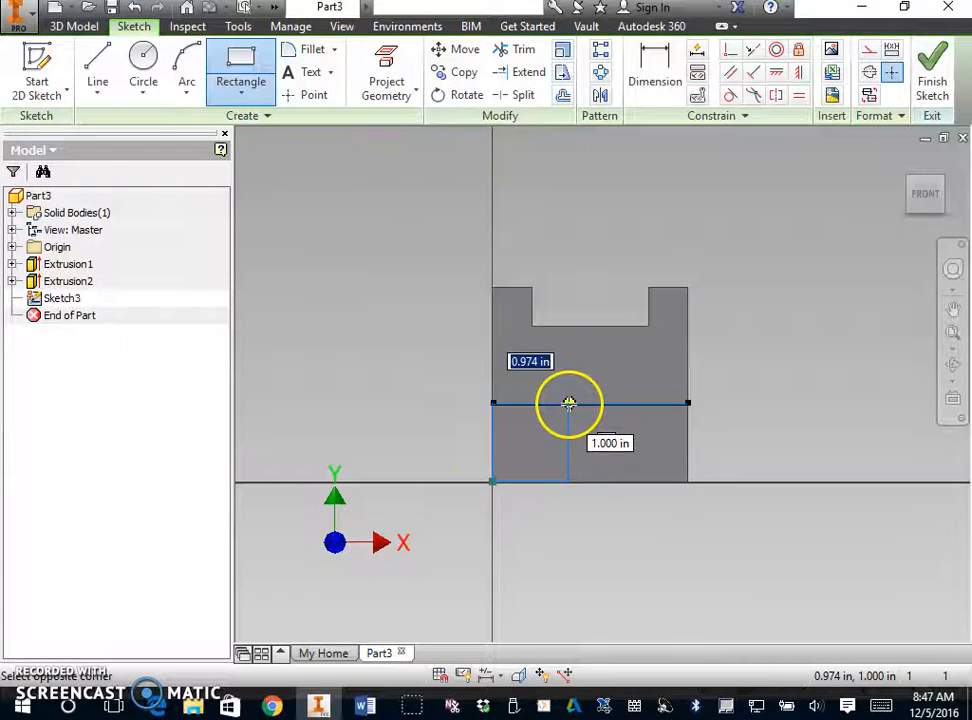
pyautogui.click(568, 403)
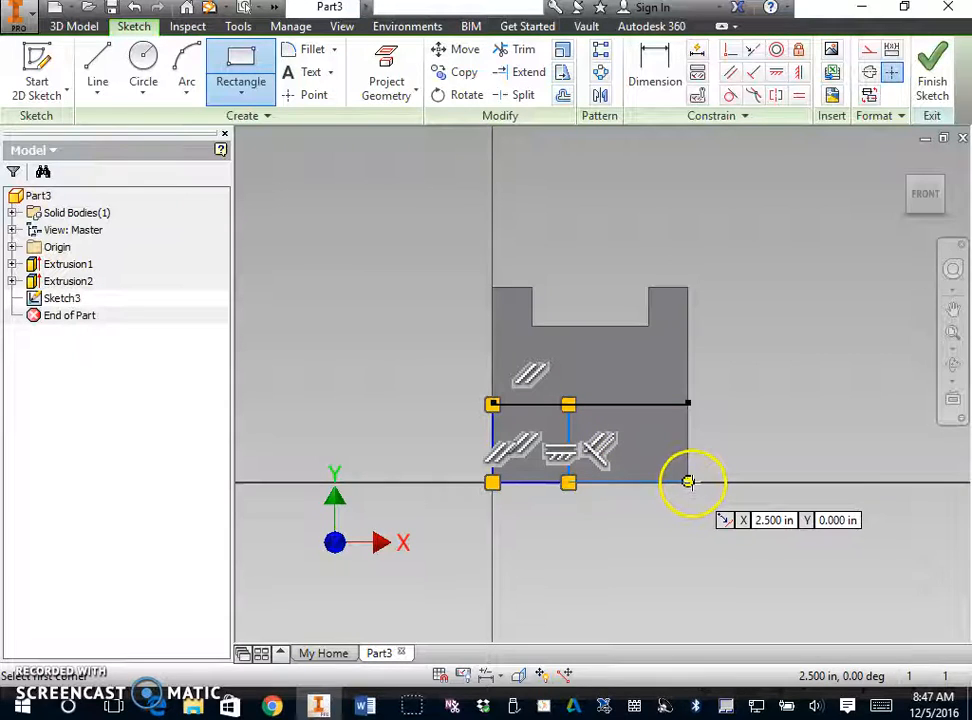
pyautogui.click(688, 481)
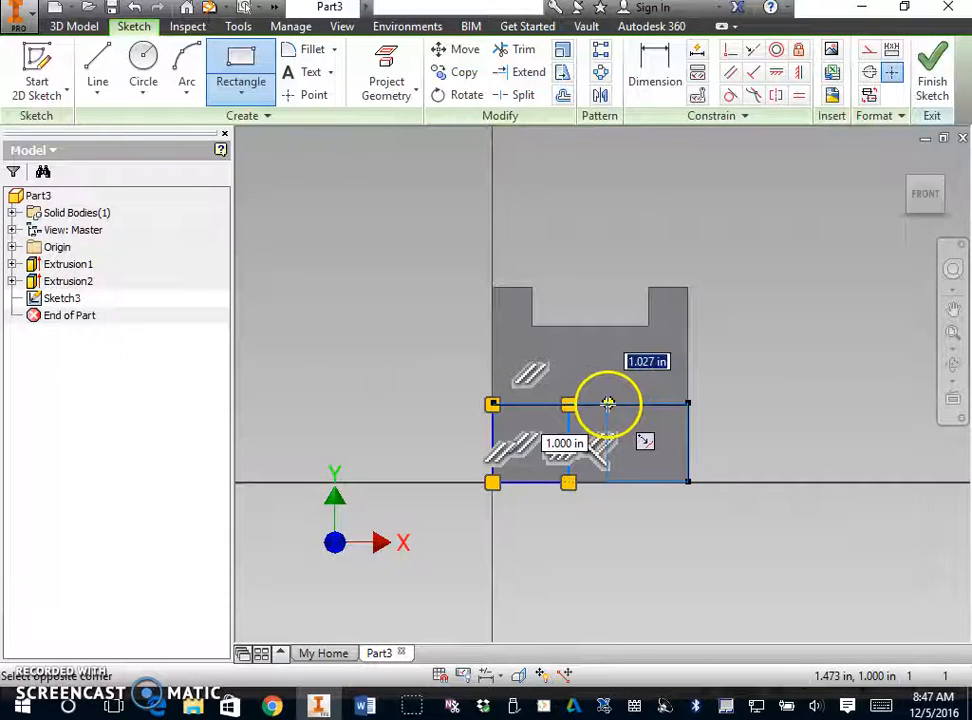
pyautogui.click(607, 403)
# - Dimension the width of the rectangle at the origin and set it to 1 in
pyautogui.click(665, 63)
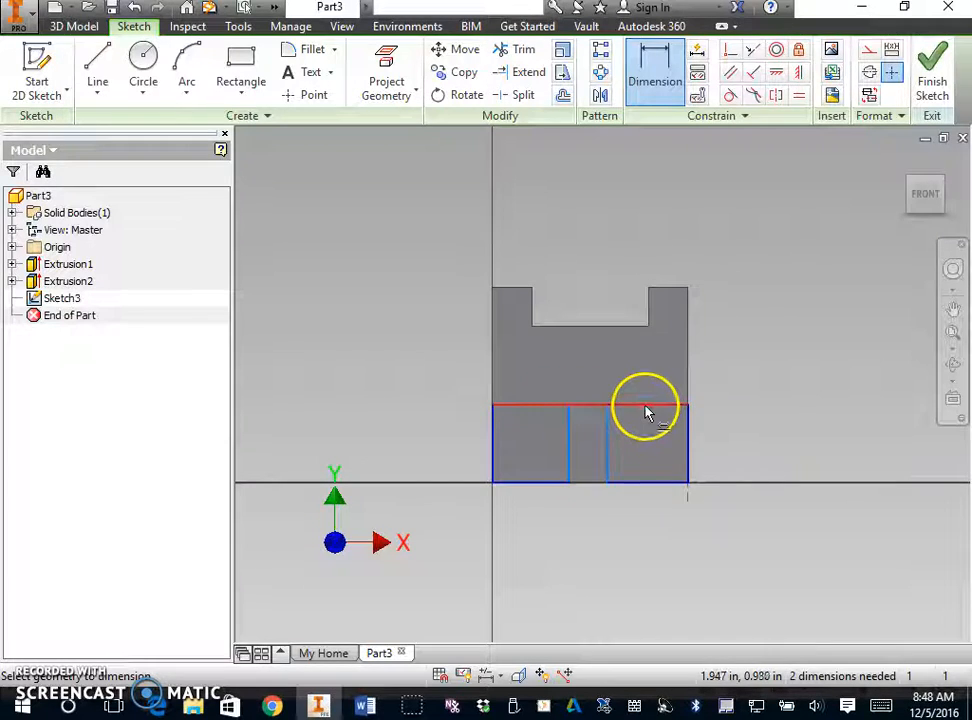
pyautogui.click(495, 450)
pyautogui.click(568, 449)
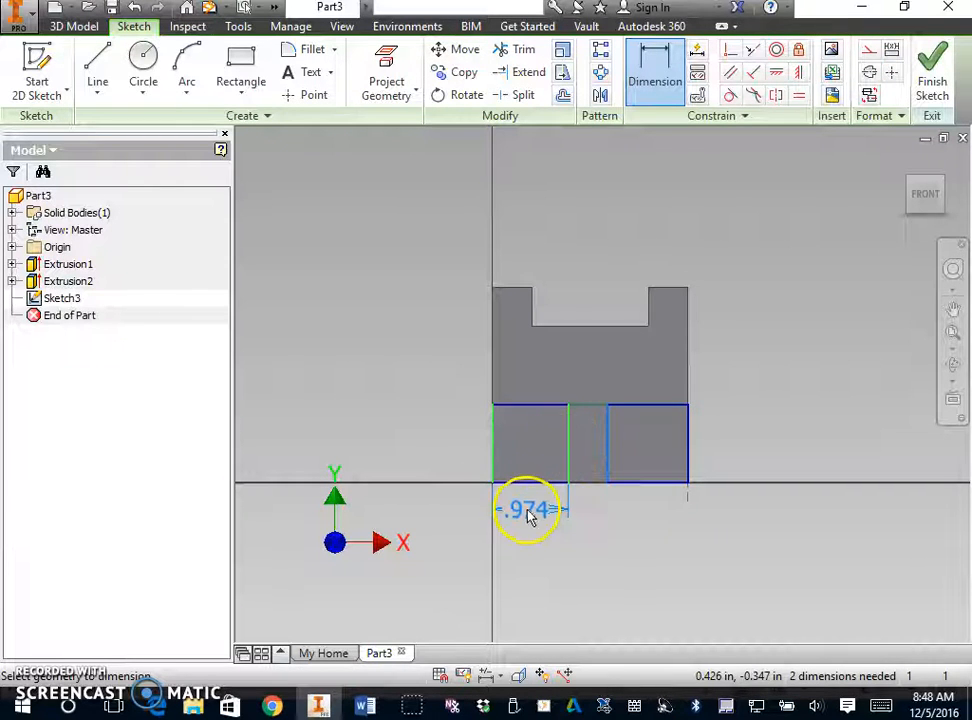
pyautogui.click(528, 514)
pyautogui.write('1')
pyautogui.press('Return')
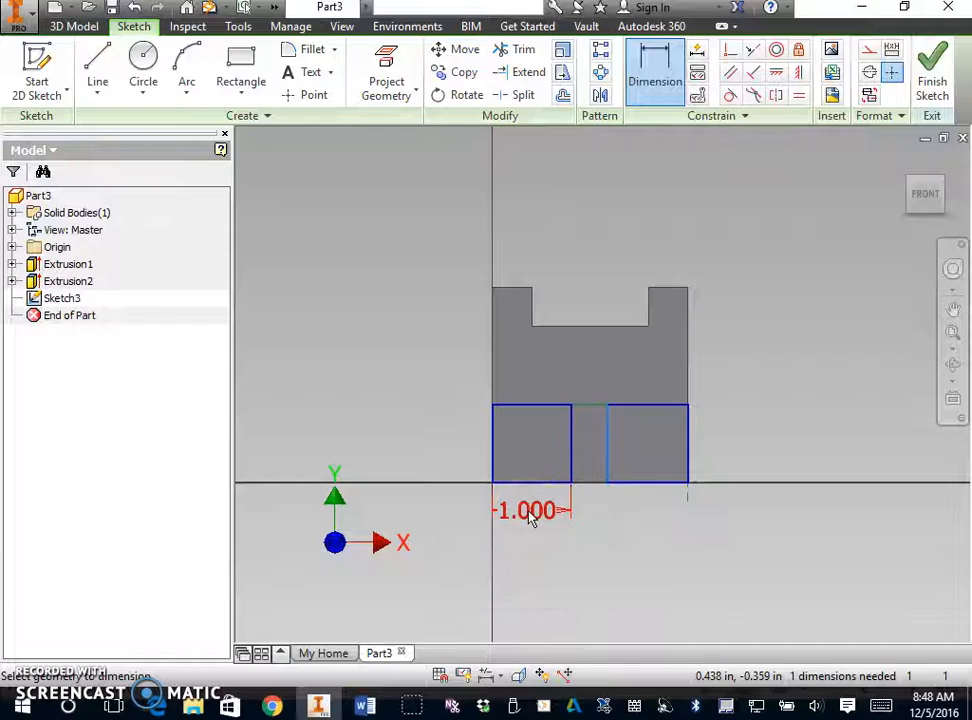
# - Dimension the width of the second rectangle, at the far end of the face, and set it to 1 in
pyautogui.click(622, 458)
pyautogui.click(685, 454)
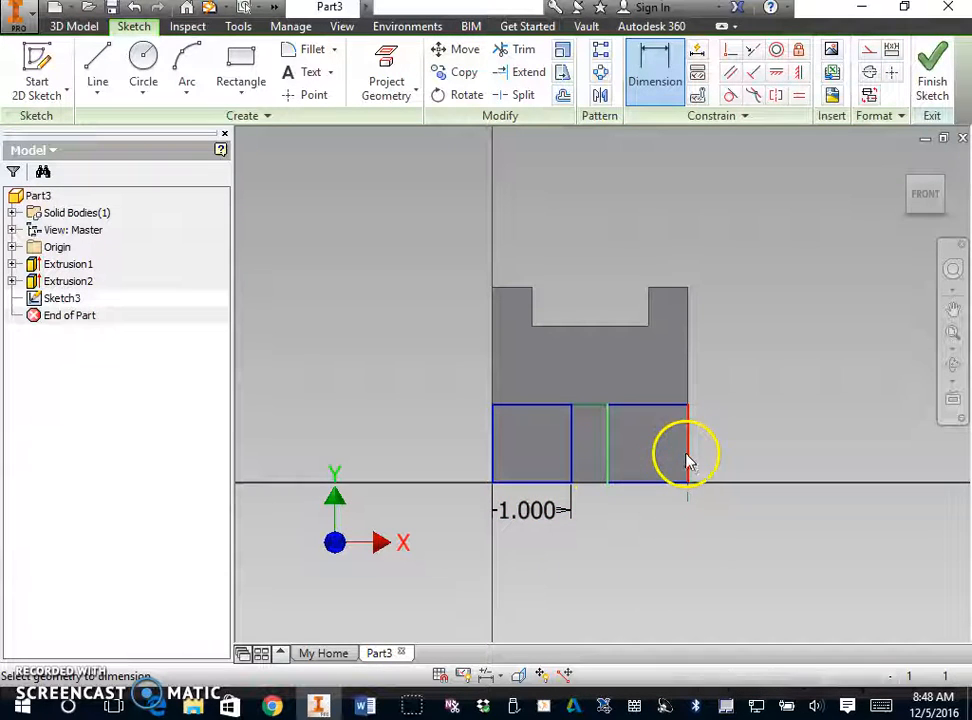
pyautogui.click(652, 528)
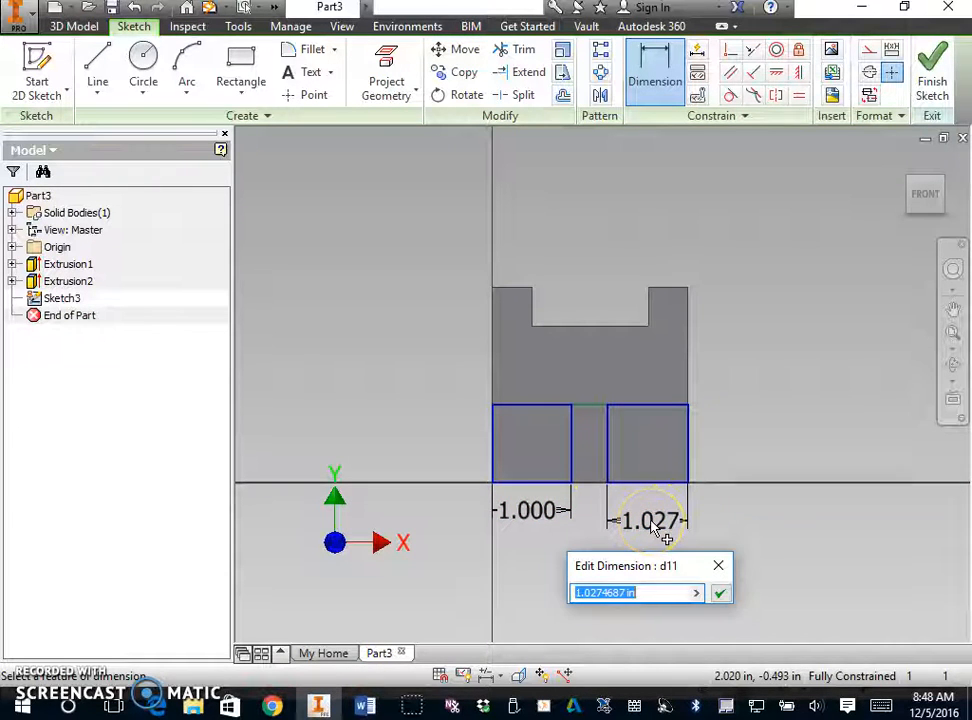
pyautogui.write('1')
pyautogui.press('Return')
pyautogui.click(785, 530)
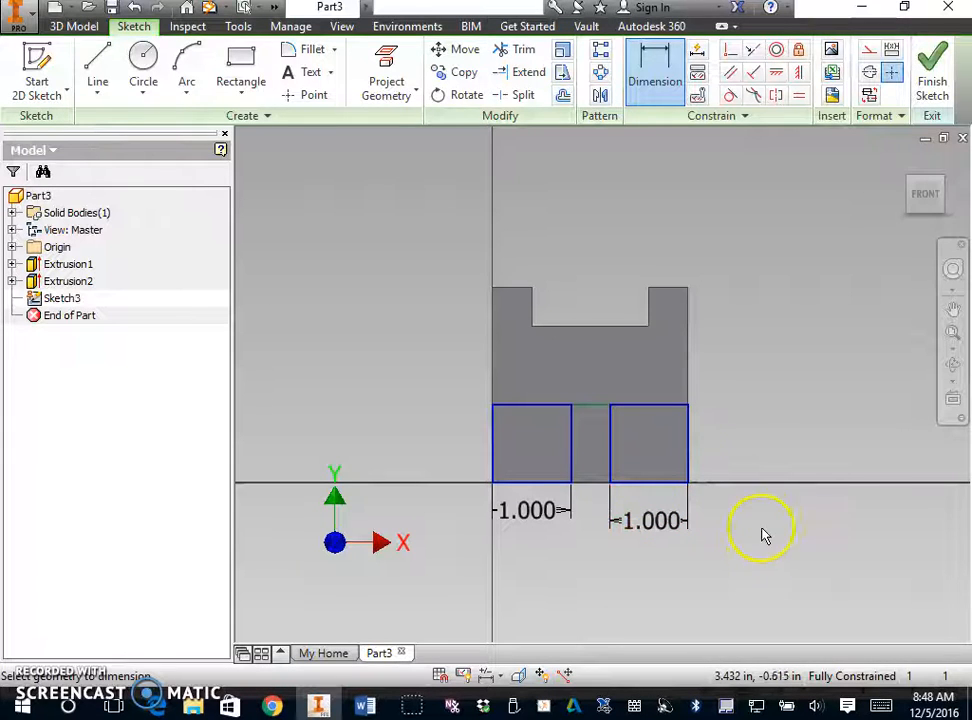
# - Finish the sketch and start an extrusion, checking the prong length in the Word drawing before returning to Inventor
pyautogui.click(948, 64)
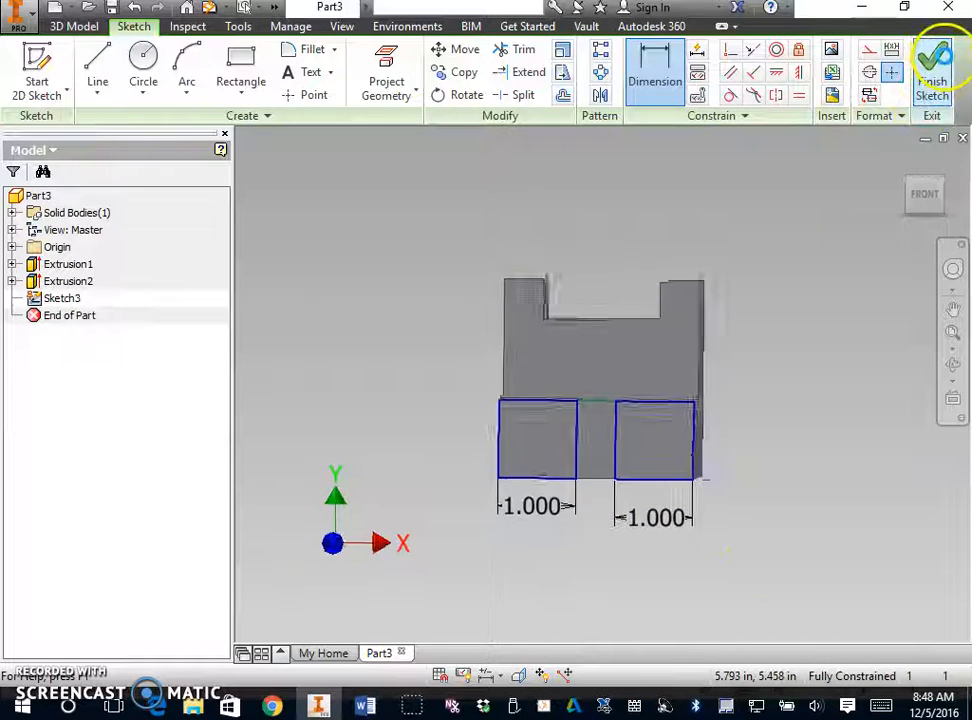
pyautogui.rightClick(330, 316)
pyautogui.click(388, 279)
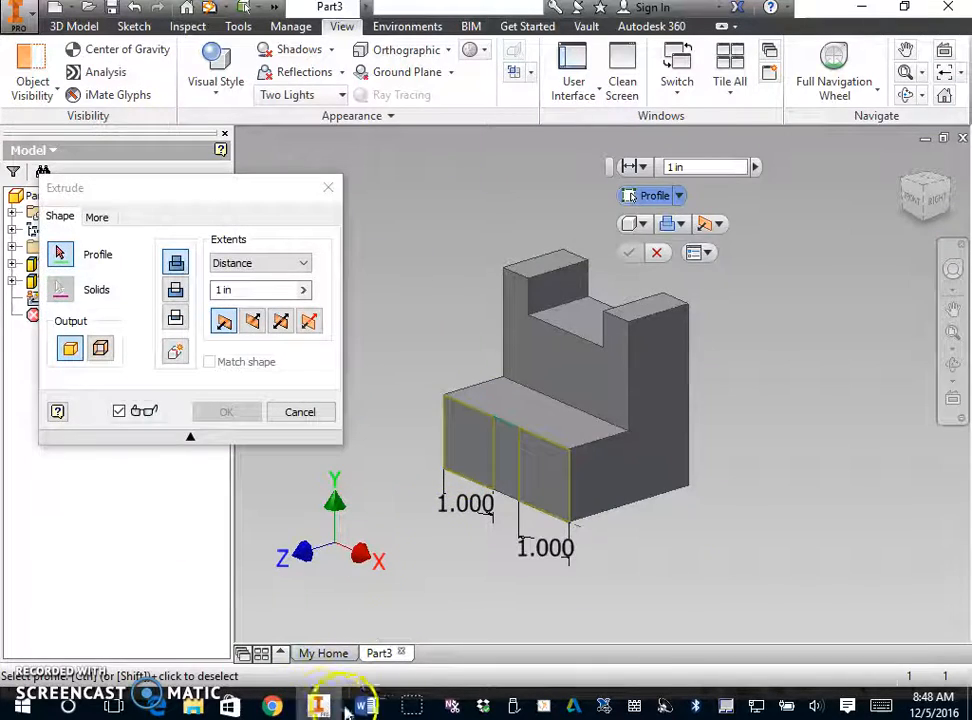
pyautogui.click(352, 706)
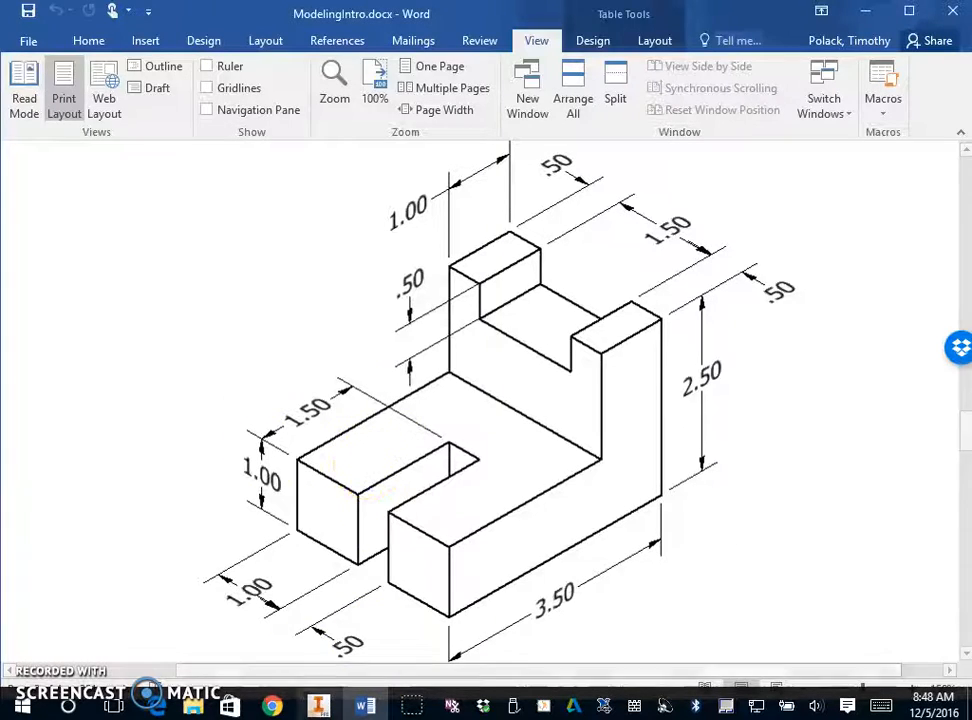
pyautogui.click(318, 706)
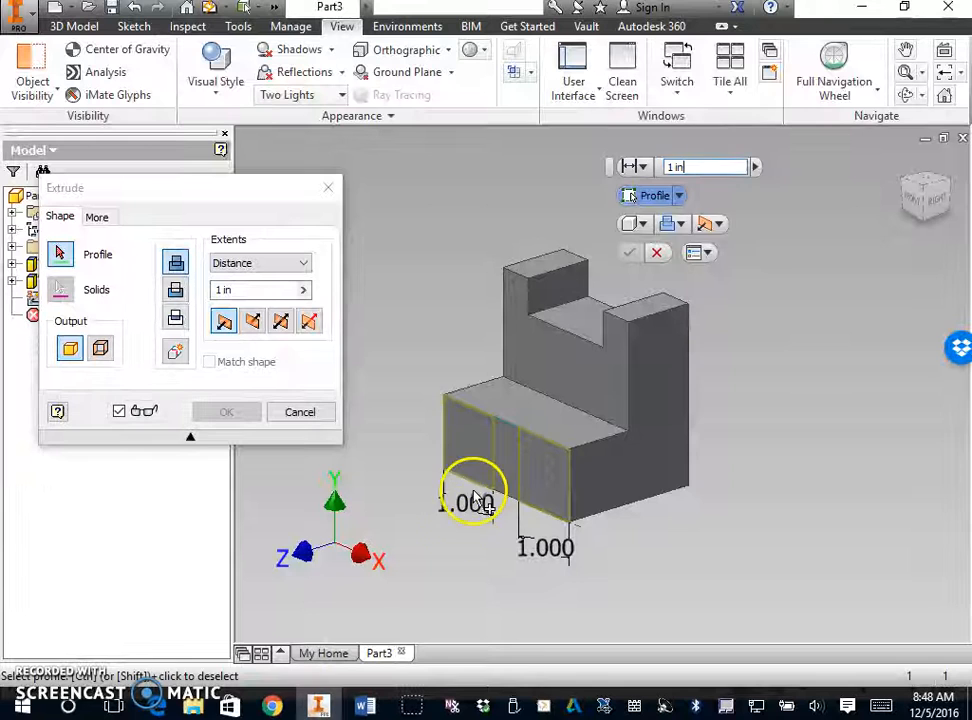
# - Extrude both front rectangles 1.5 in as prongs and turn the part to its top-front-right isometric view
pyautogui.click(550, 468)
pyautogui.click(222, 290)
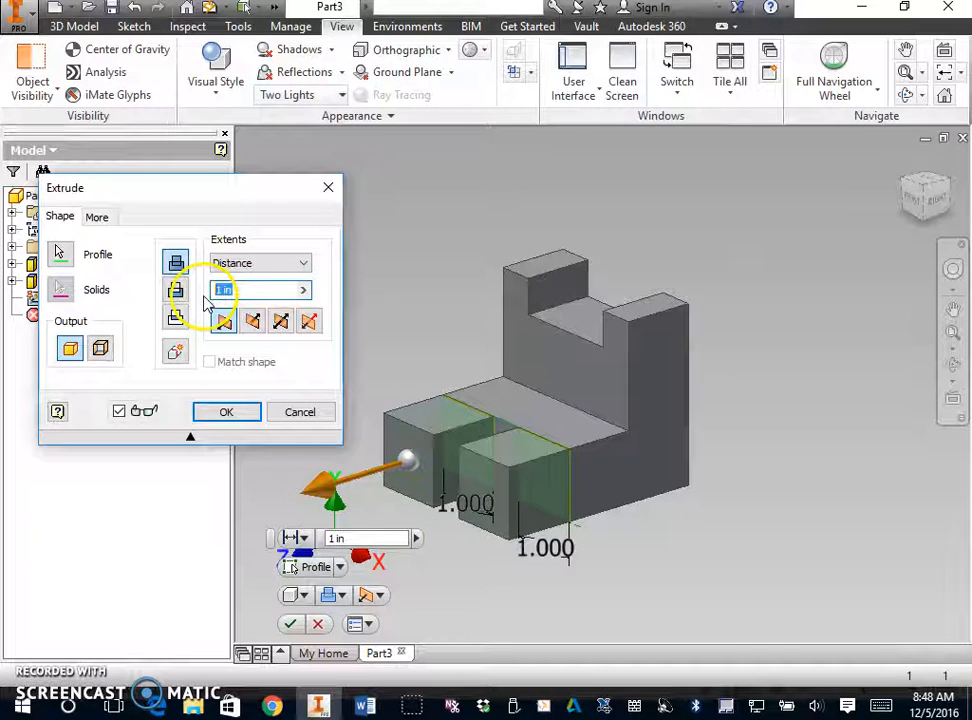
pyautogui.write('1.5')
pyautogui.press('Return')
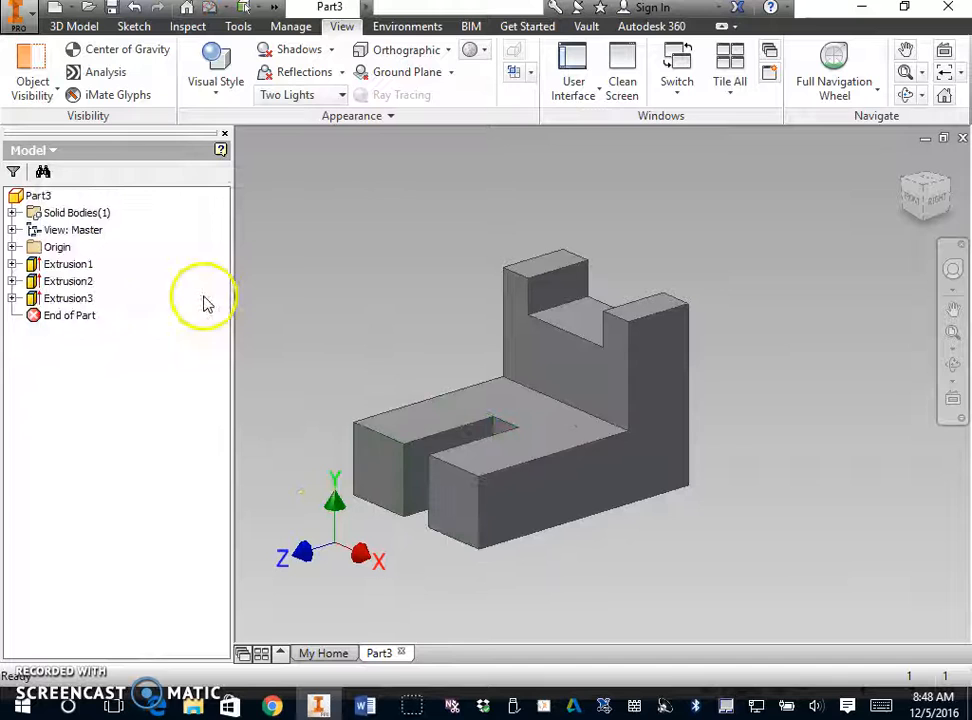
pyautogui.click(905, 203)
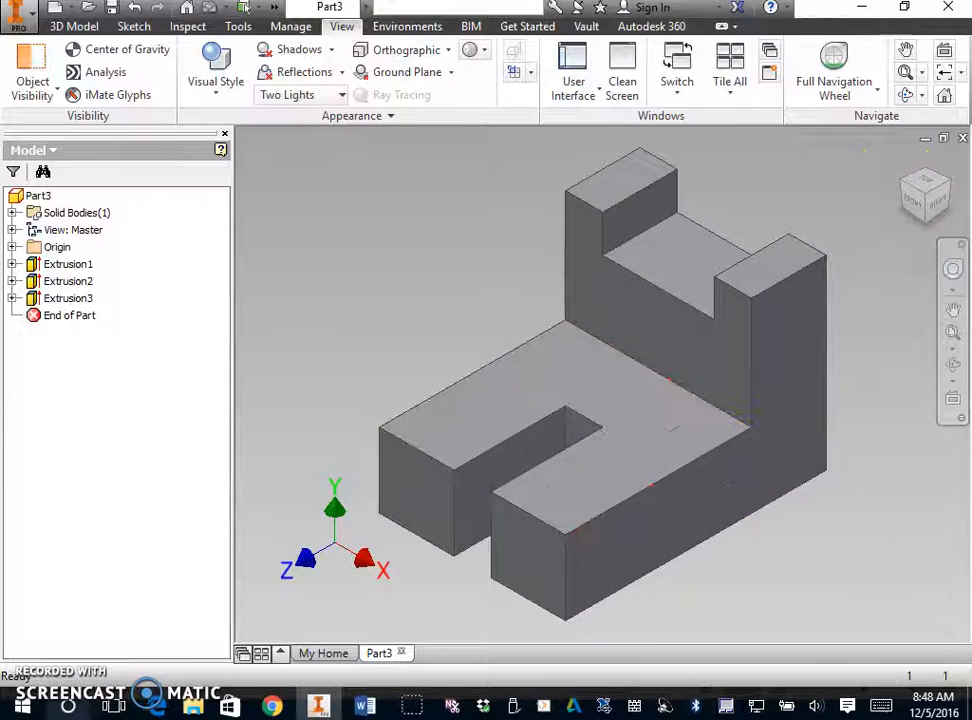
pyautogui.click(14, 12)
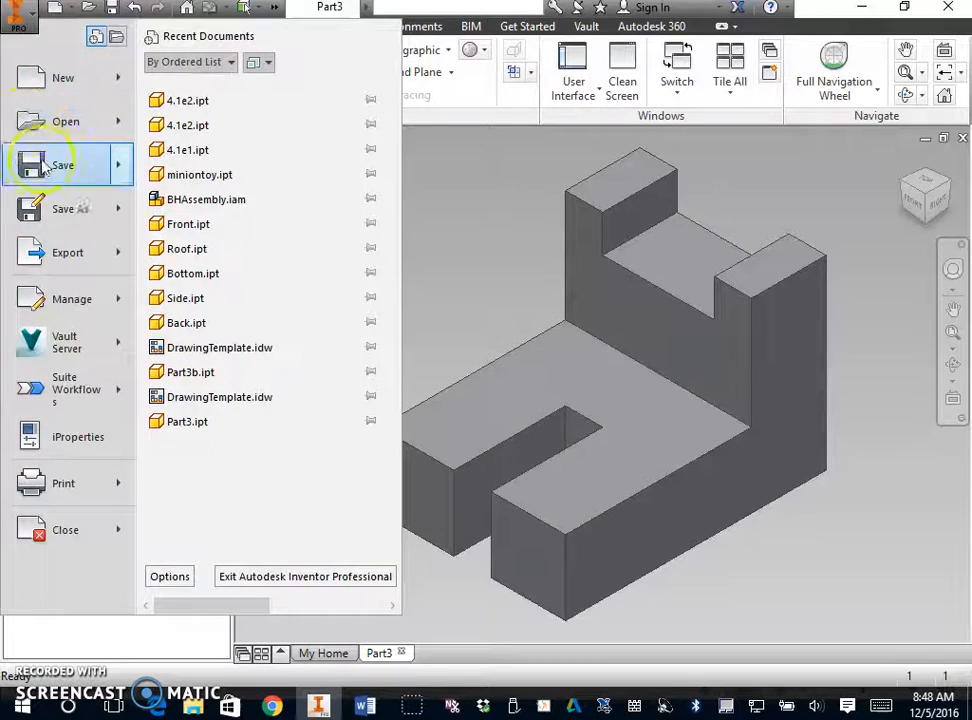
pyautogui.click(66, 216)
pyautogui.click(564, 258)
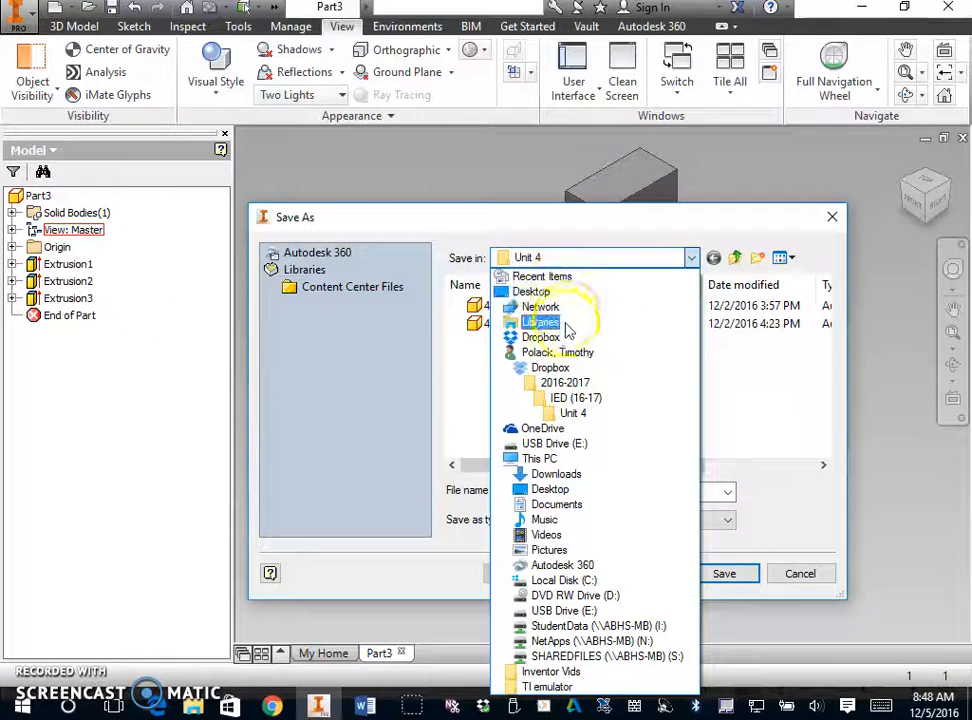
pyautogui.click(695, 260)
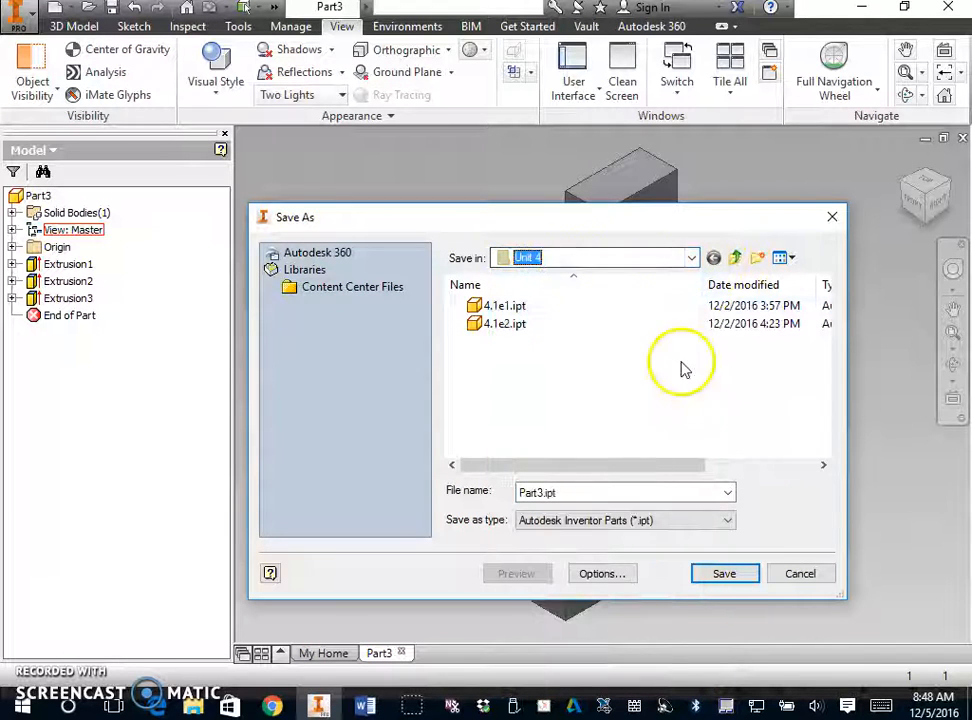
pyautogui.click(830, 228)
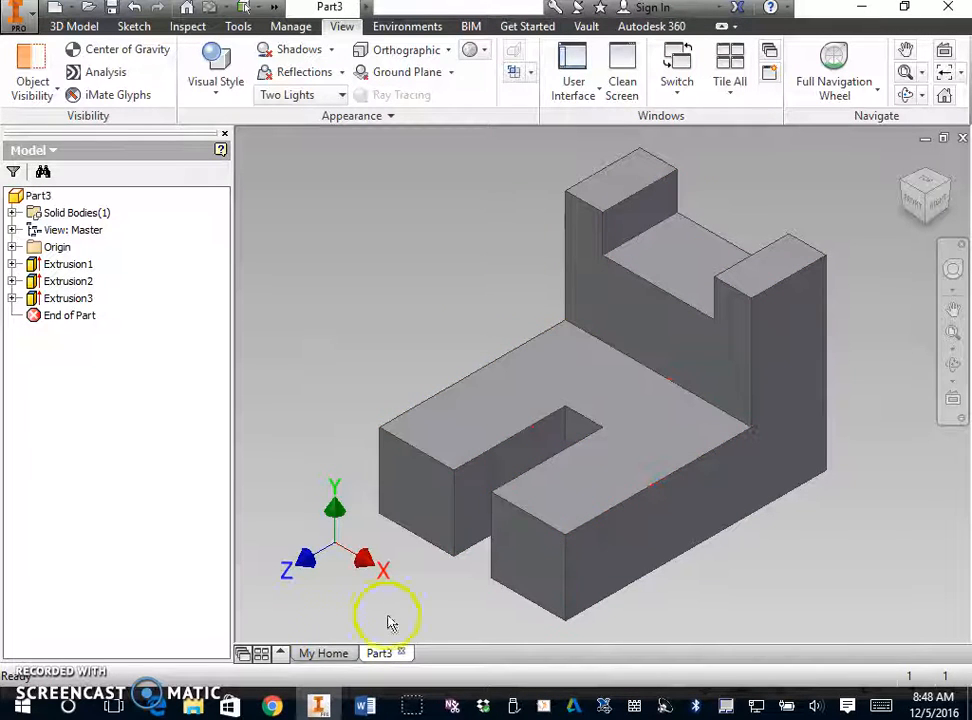
# - Open the Snipping Tool and capture a rectangular snip of the finished bracket in the Inventor view
pyautogui.click(68, 706)
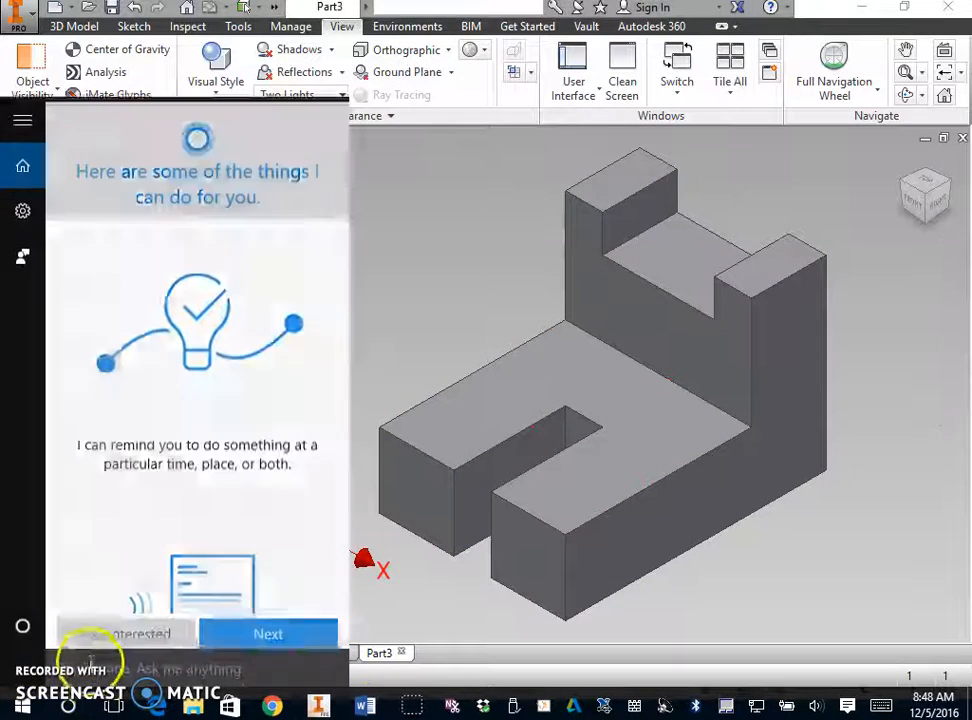
pyautogui.write('sni')
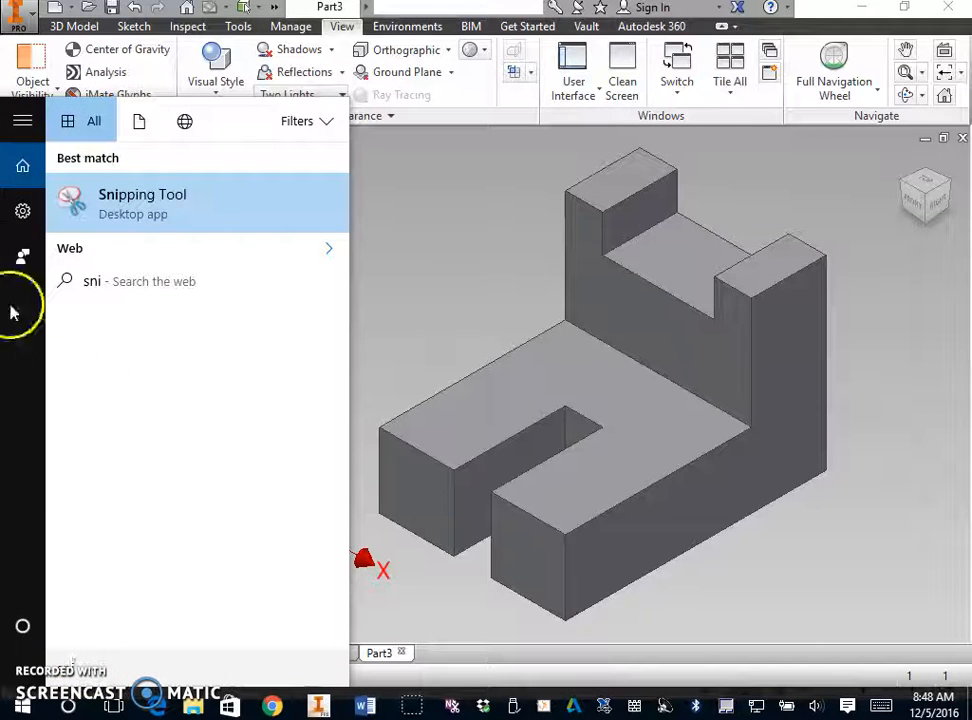
pyautogui.click(177, 205)
pyautogui.click(685, 195)
pyautogui.moveTo(322, 142); pyautogui.dragTo(866, 646)
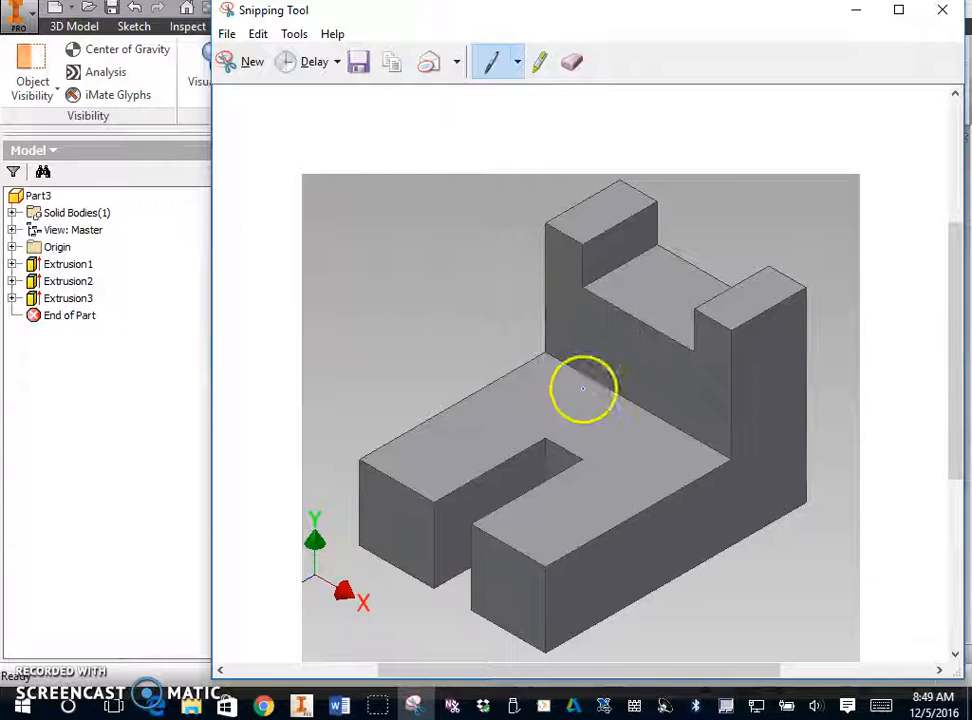
pyautogui.click(384, 706)
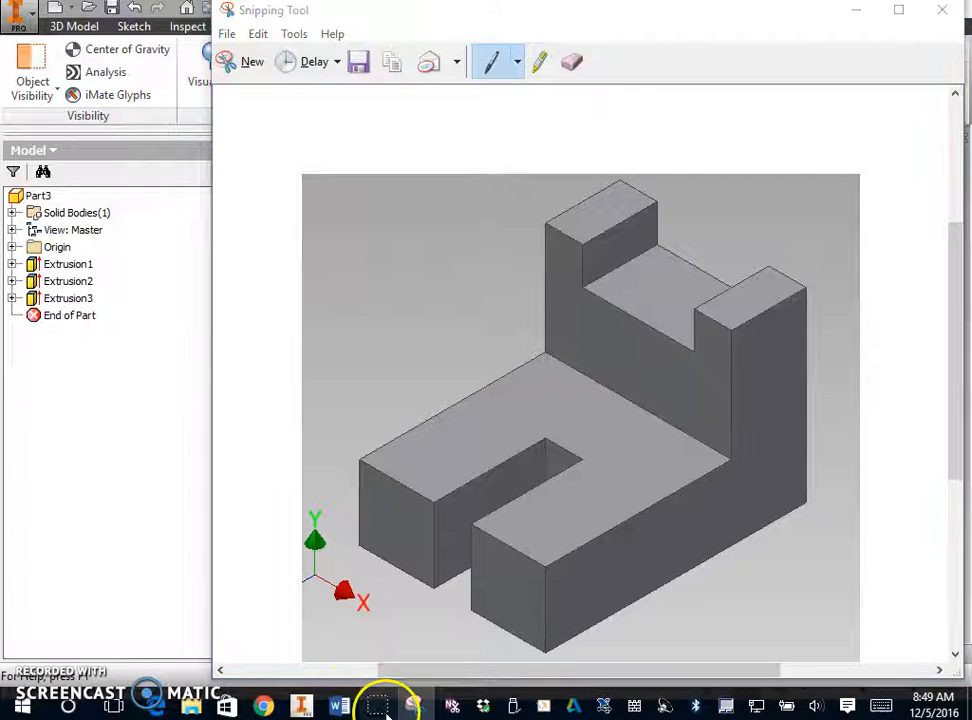